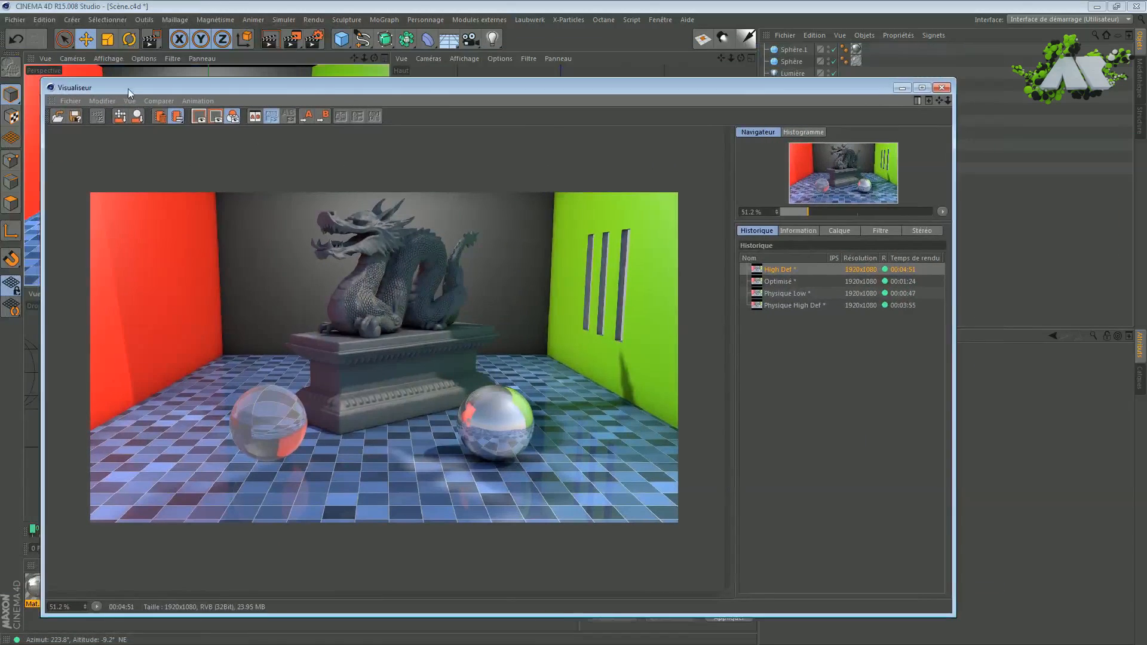
# Compare the High Def and Optimisé renders by alternating between them in the render history.
pyautogui.moveTo(401, 95); pyautogui.dragTo(408, 87)
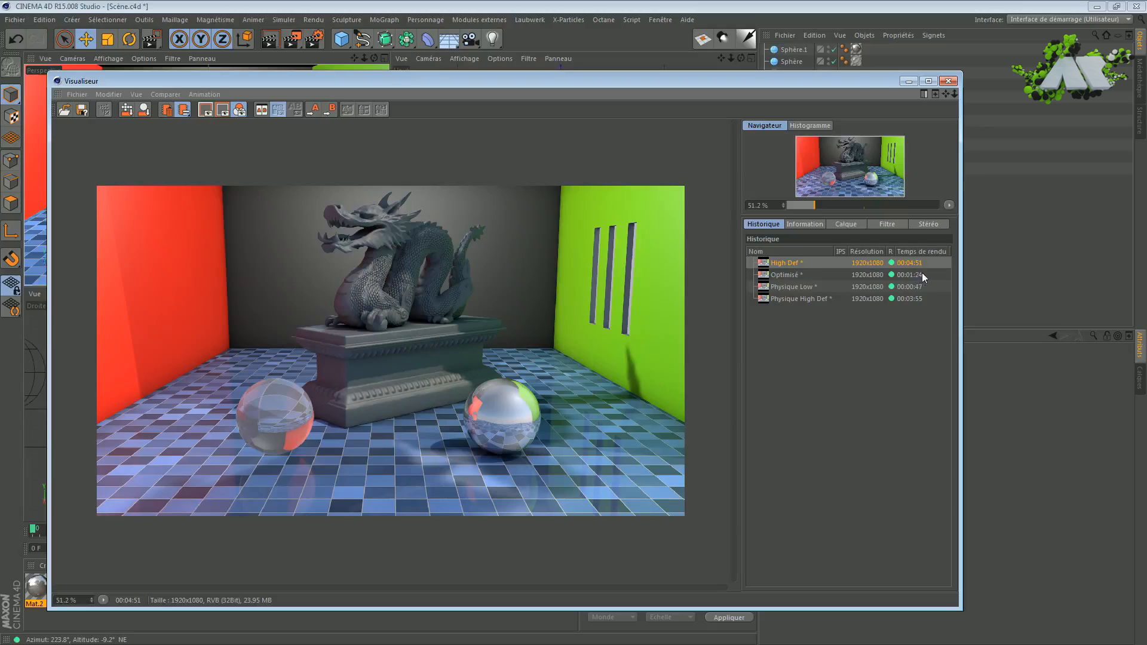
pyautogui.click(790, 276)
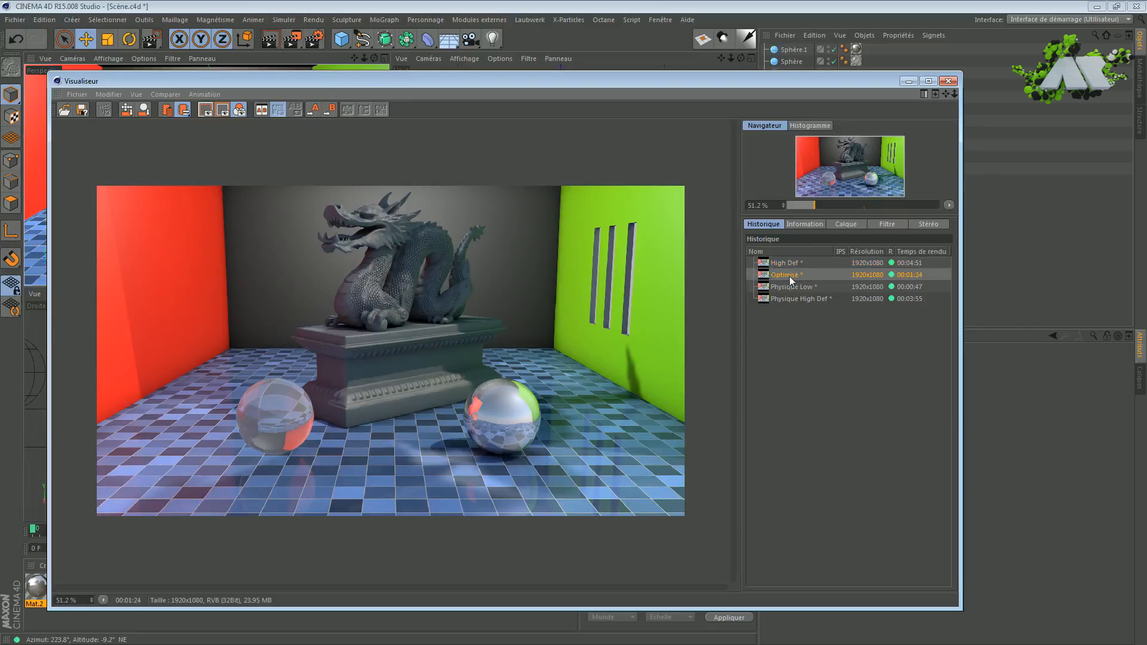
pyautogui.press('Up')
pyautogui.press('Down')
pyautogui.press('Up')
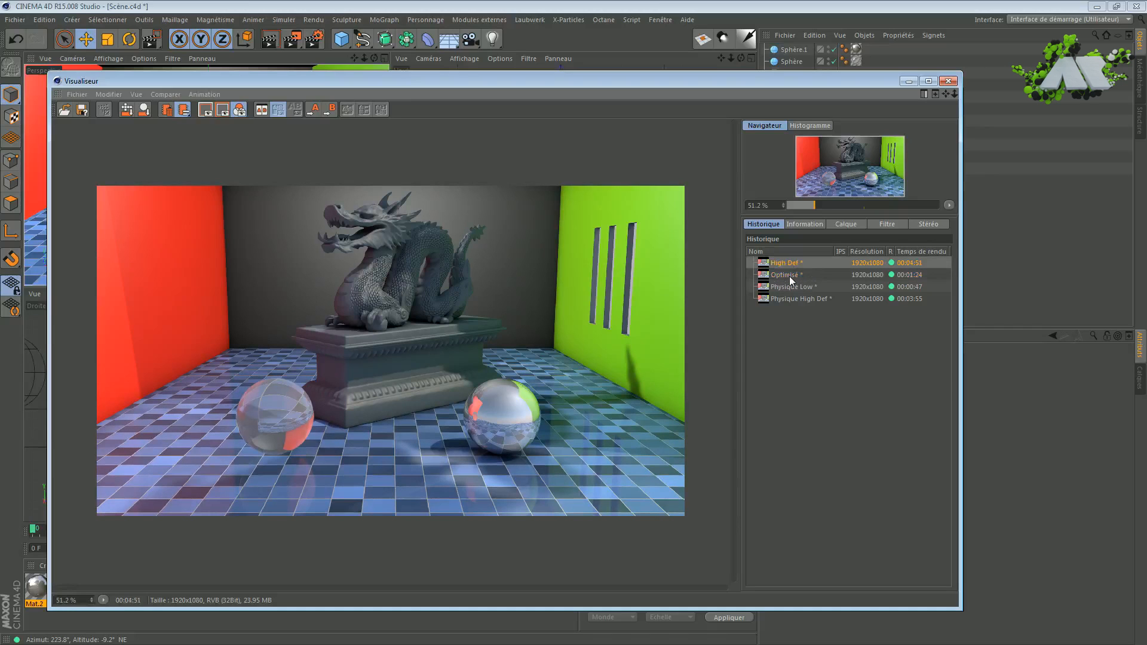
# Examine the chrome sphere and its shadow up close, alternating between the High Def and Optimisé renders.
pyautogui.scroll(4, 503, 457)
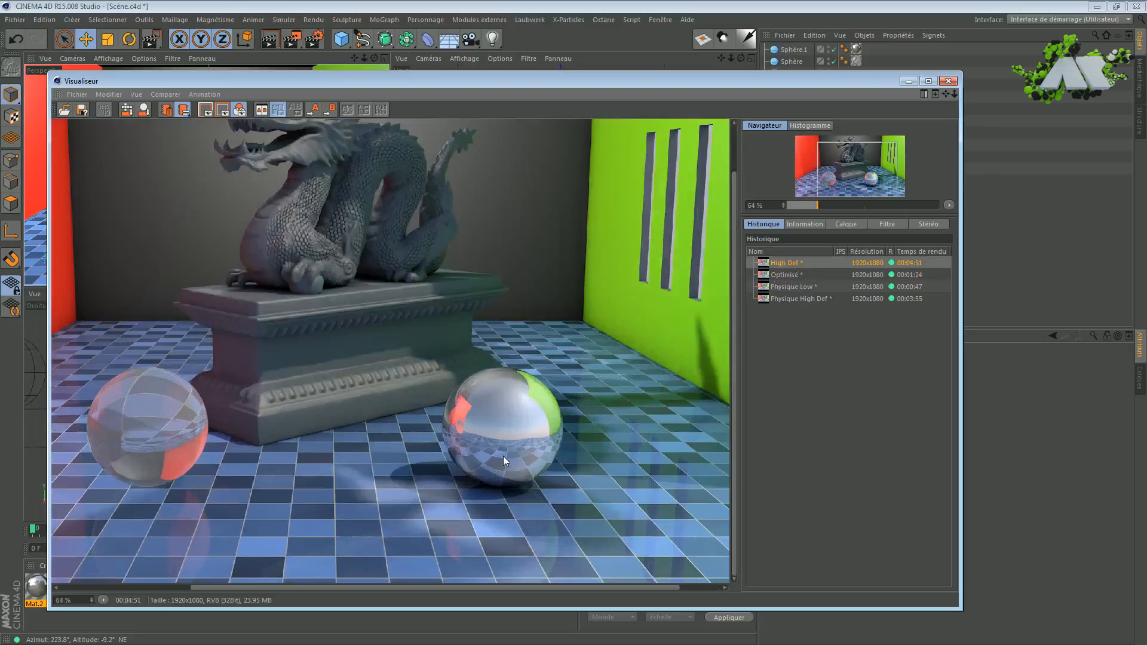
pyautogui.scroll(2, 503, 457)
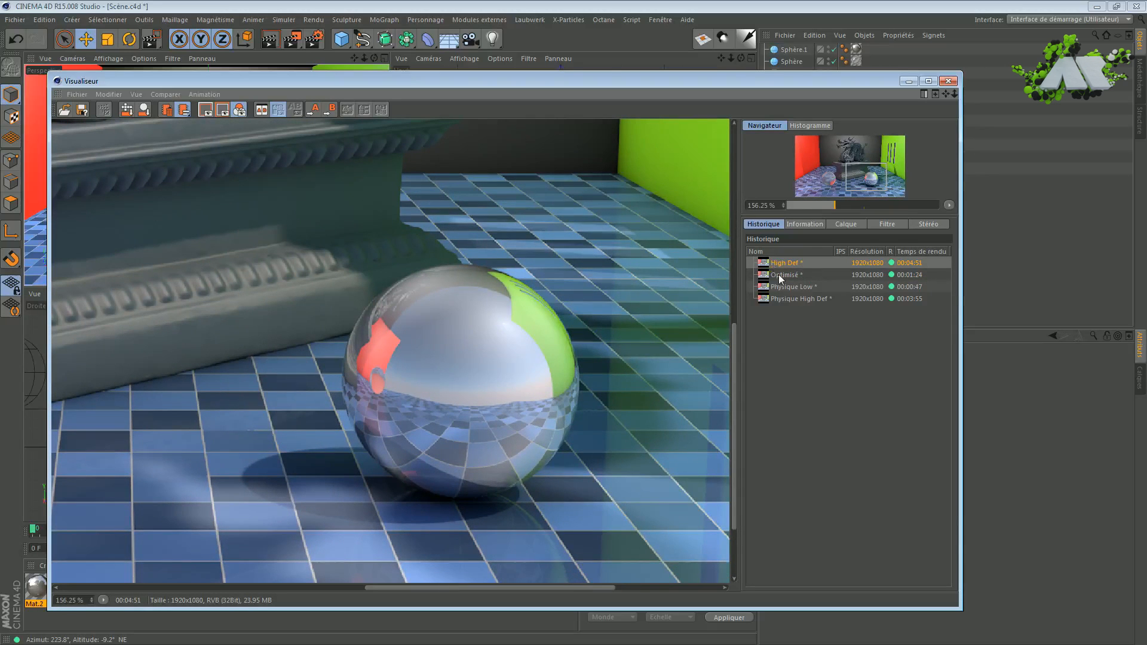
pyautogui.press('Down')
pyautogui.press('Up')
pyautogui.press('Down')
pyautogui.press('Up')
pyautogui.press('Down')
pyautogui.press('Up')
pyautogui.press('Down')
pyautogui.press('Up')
pyautogui.press('Down')
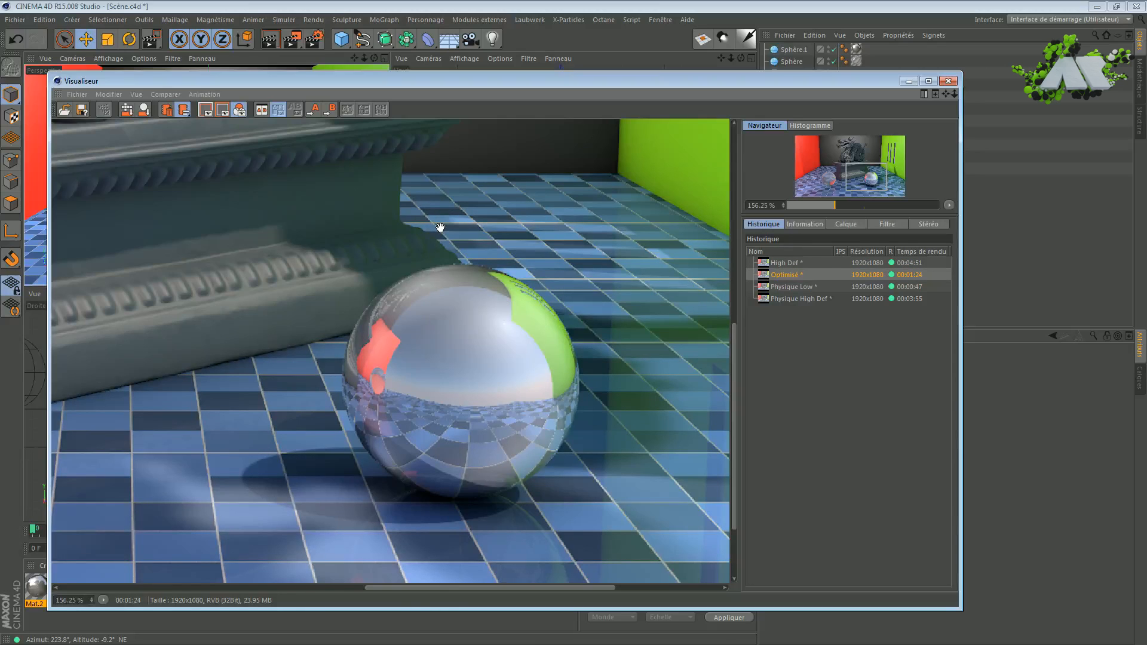
pyautogui.scroll(-5, 433, 283)
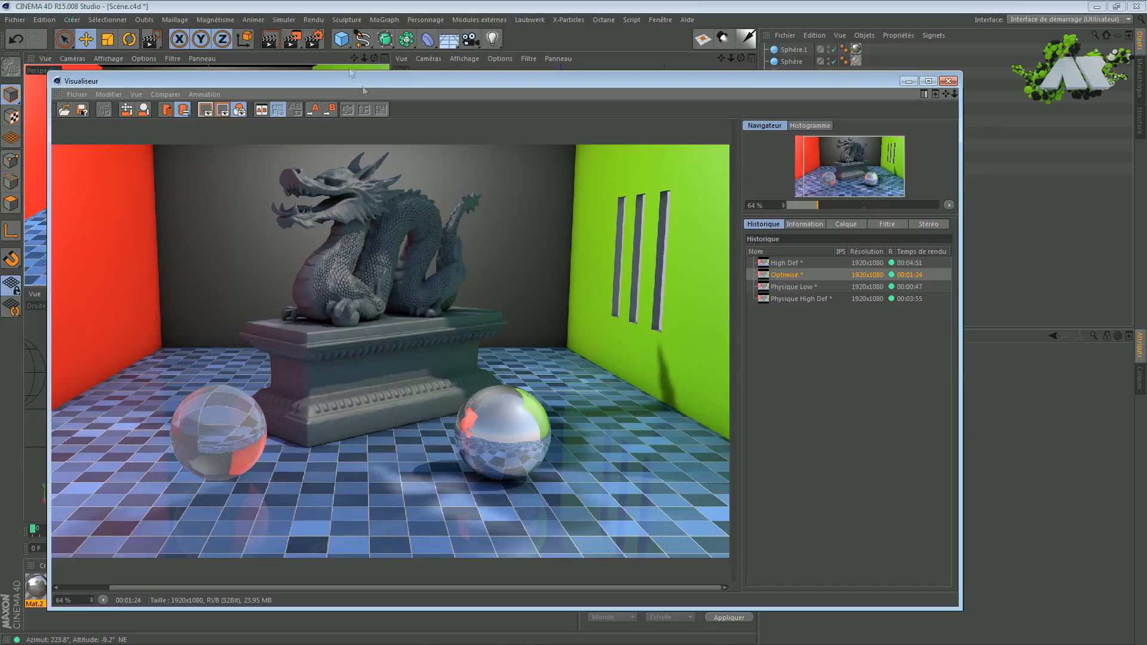
# Open the render settings, try the Physique render engine and return the engine to Rendu complet.
pyautogui.click(315, 36)
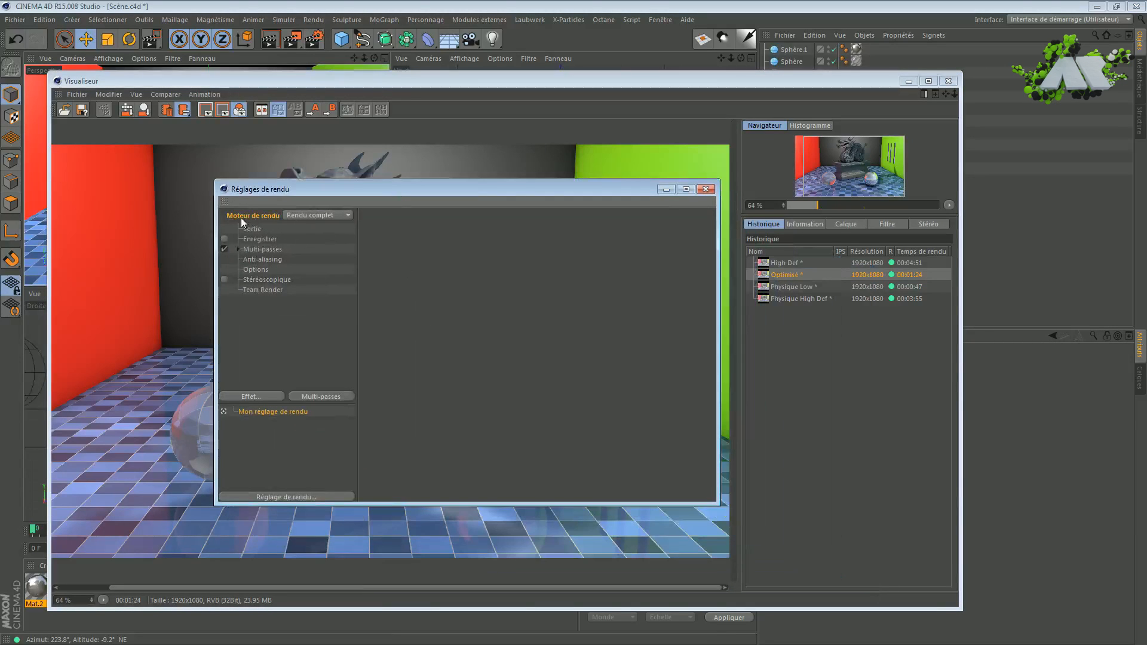
pyautogui.click(321, 215)
pyautogui.click(329, 240)
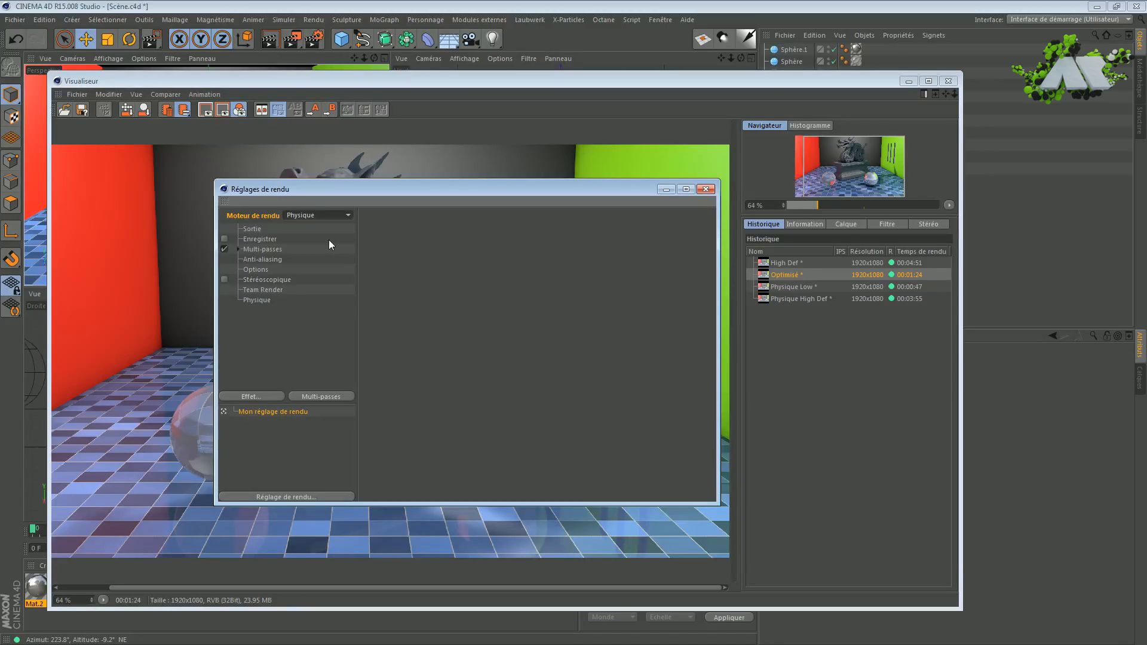
pyautogui.click(336, 216)
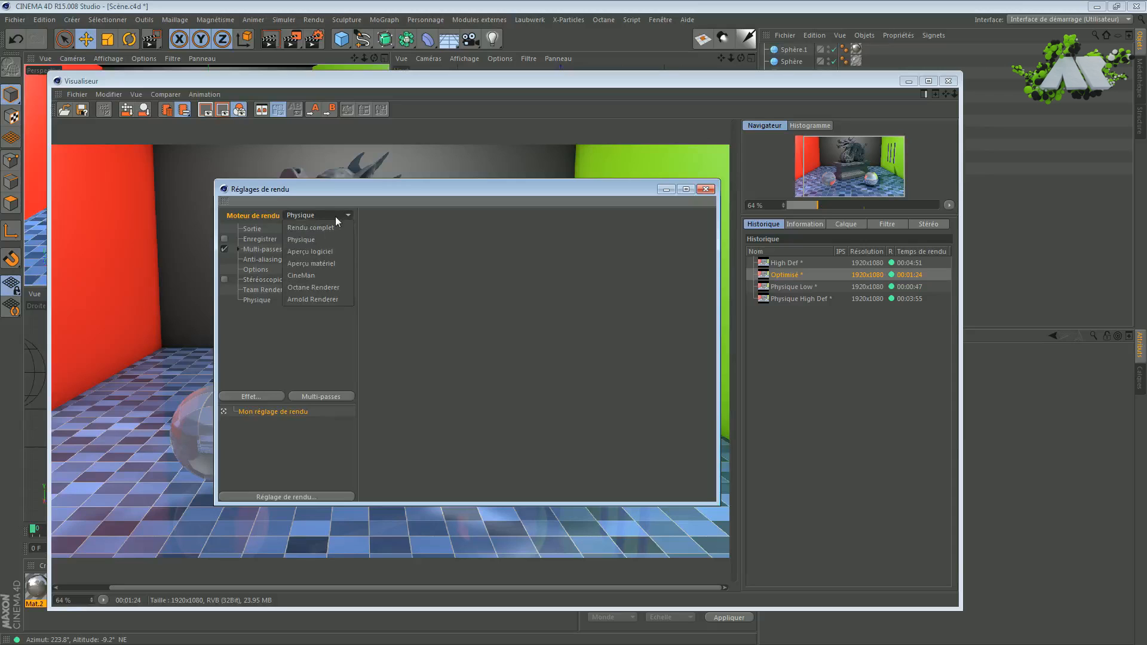
pyautogui.click(332, 230)
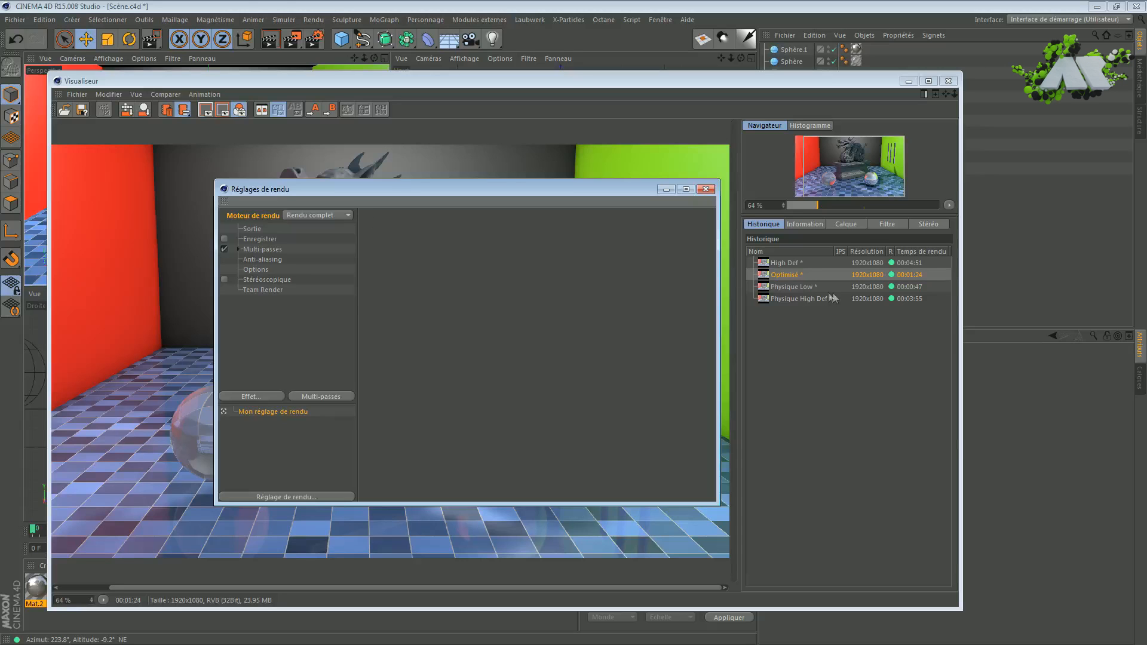
# Show the High Def render, switch to Optimisé and return to High Def to compare the full images.
pyautogui.click(783, 264)
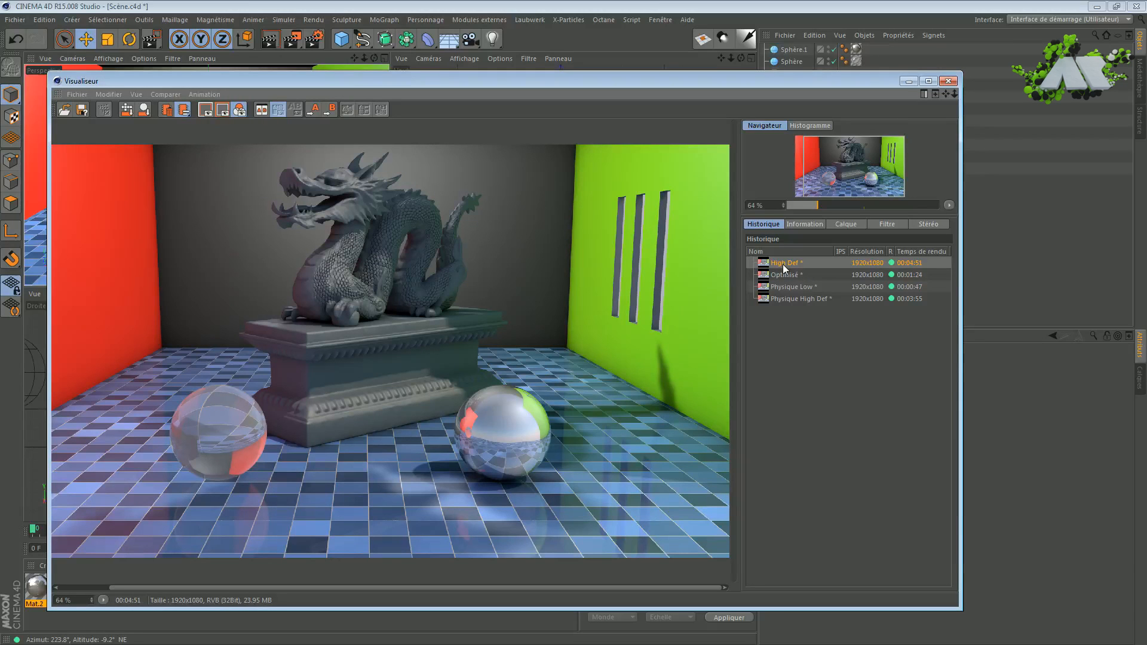
pyautogui.click(804, 278)
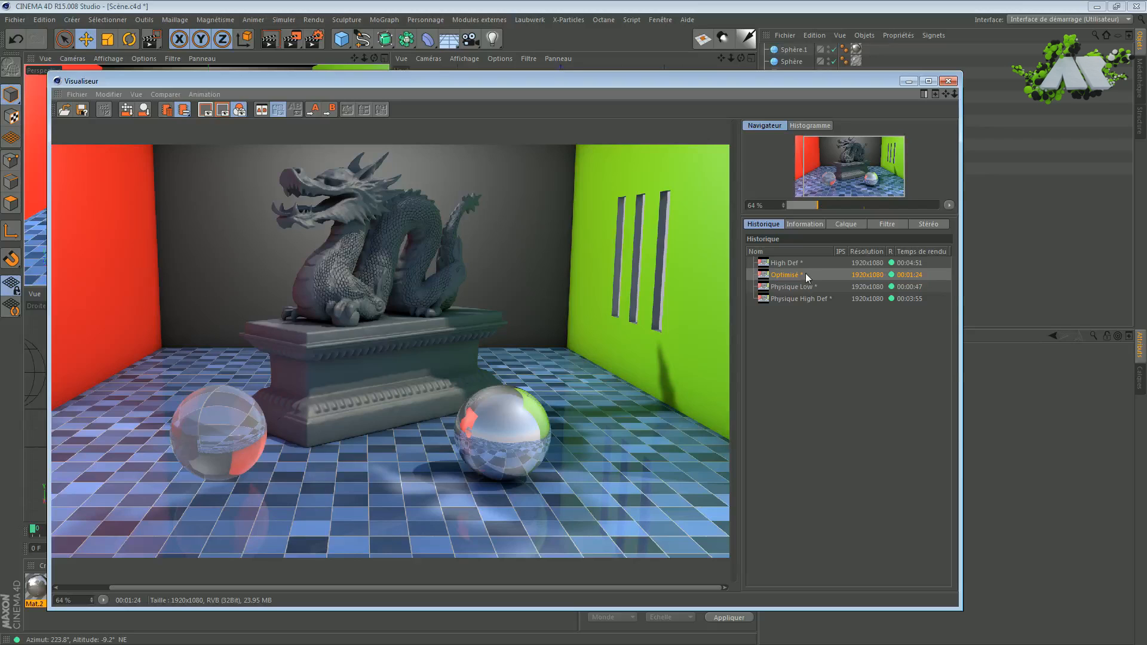
pyautogui.click(795, 268)
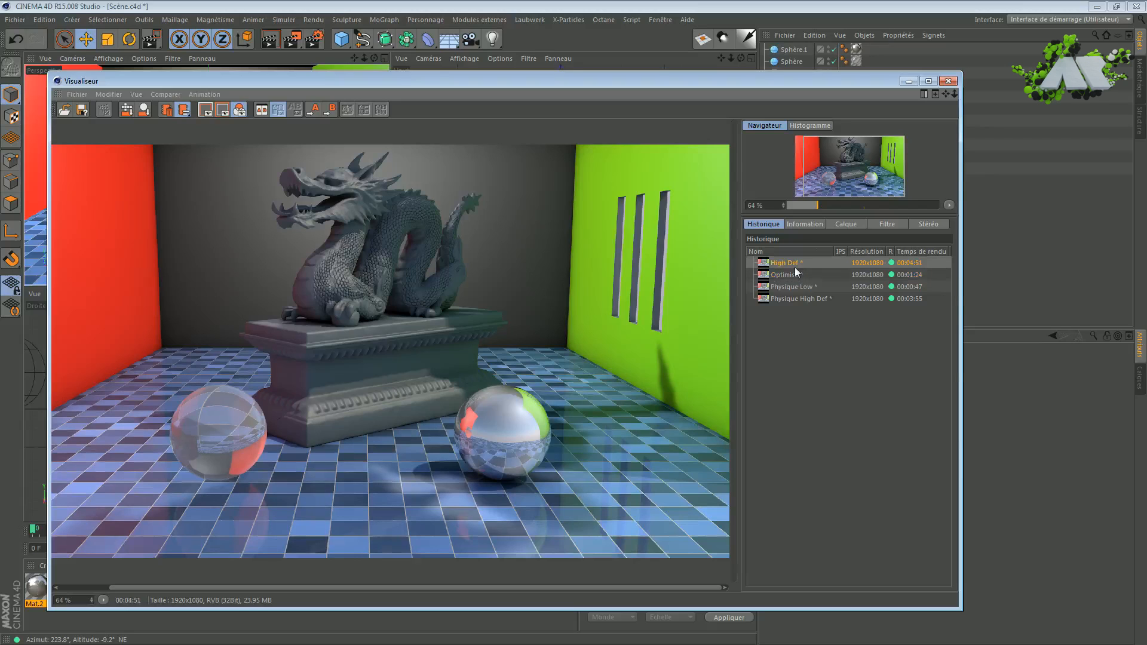
# Minimise the Visualiseur, clear the render settings off the perspective view and render that view.
pyautogui.click(908, 82)
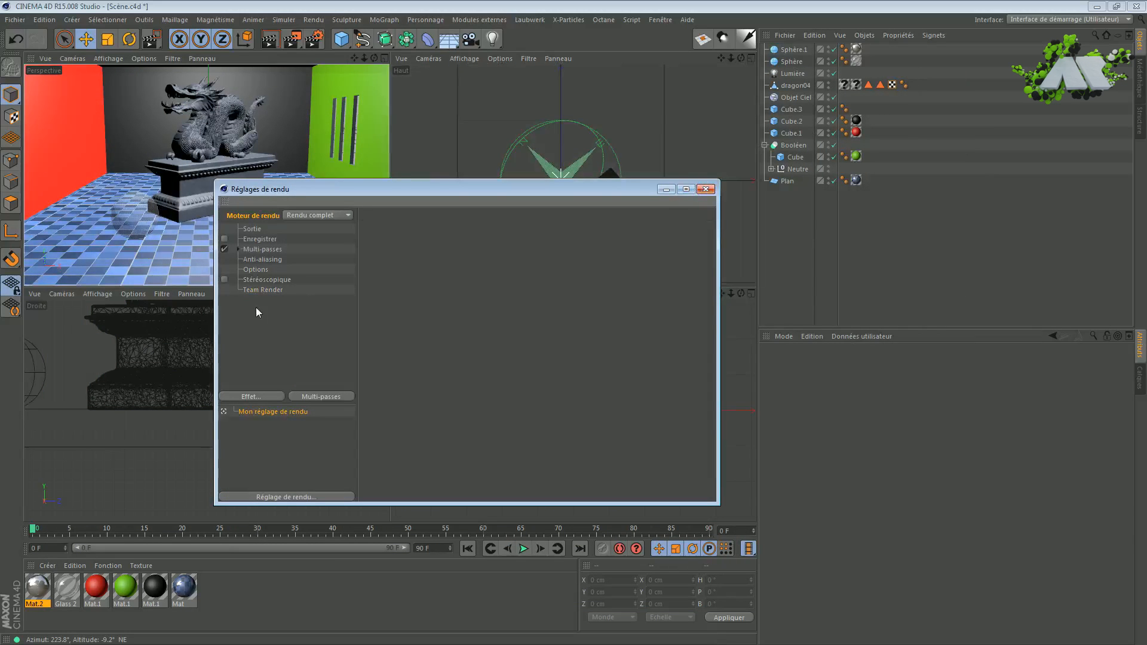
pyautogui.moveTo(617, 193); pyautogui.dragTo(894, 193)
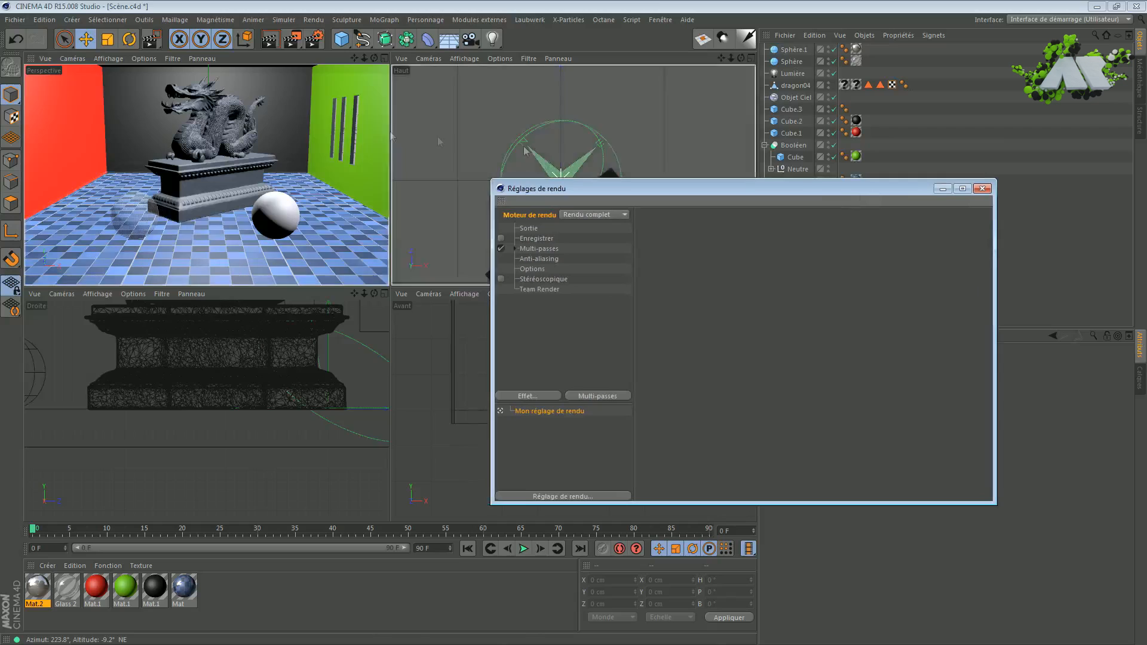
pyautogui.click(276, 45)
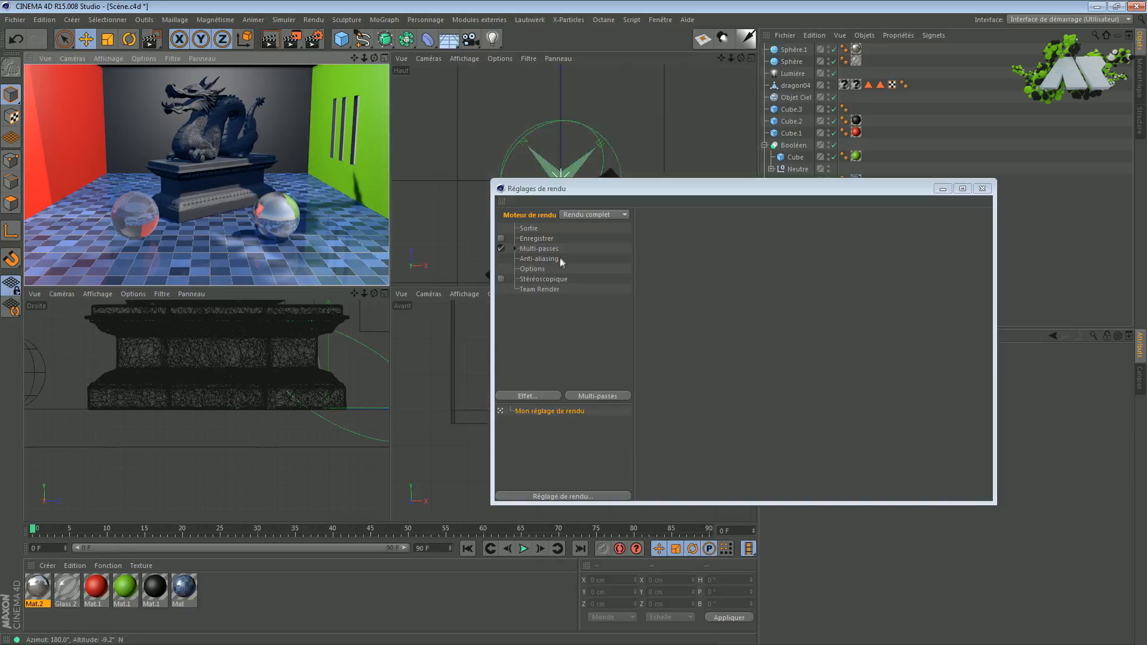
# Add the Illumination globale effect to the render settings.
pyautogui.click(544, 396)
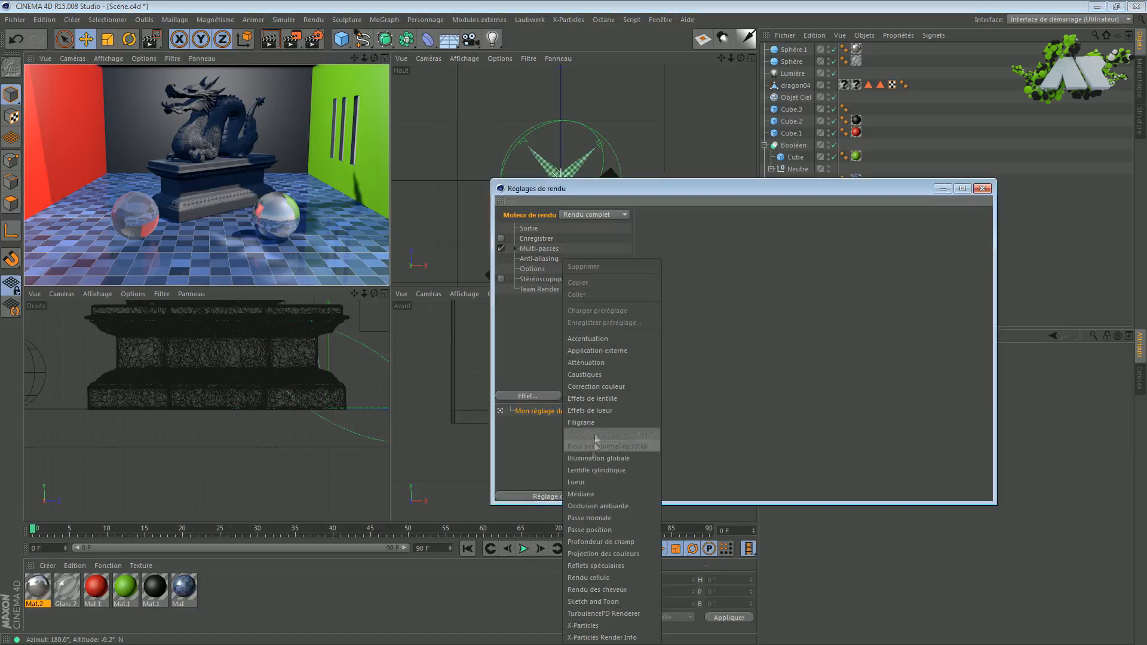
pyautogui.click(615, 458)
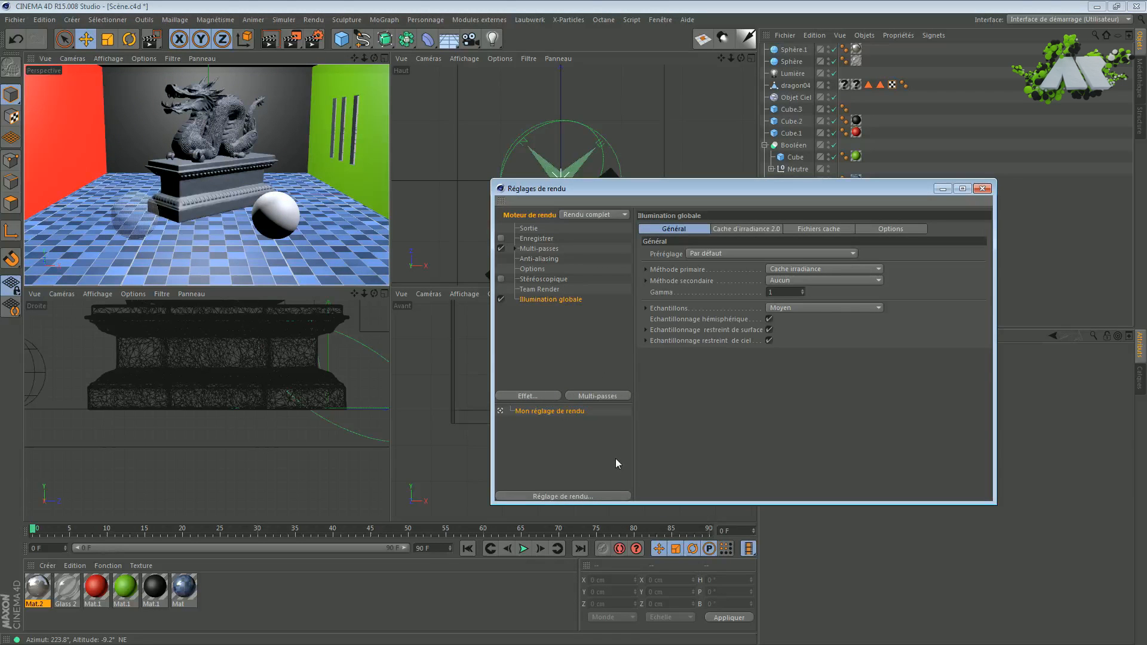
# Review the global illumination sample quality choices and the record density choices of Cache d'irradiance 2.0 without changing them.
pyautogui.click(800, 307)
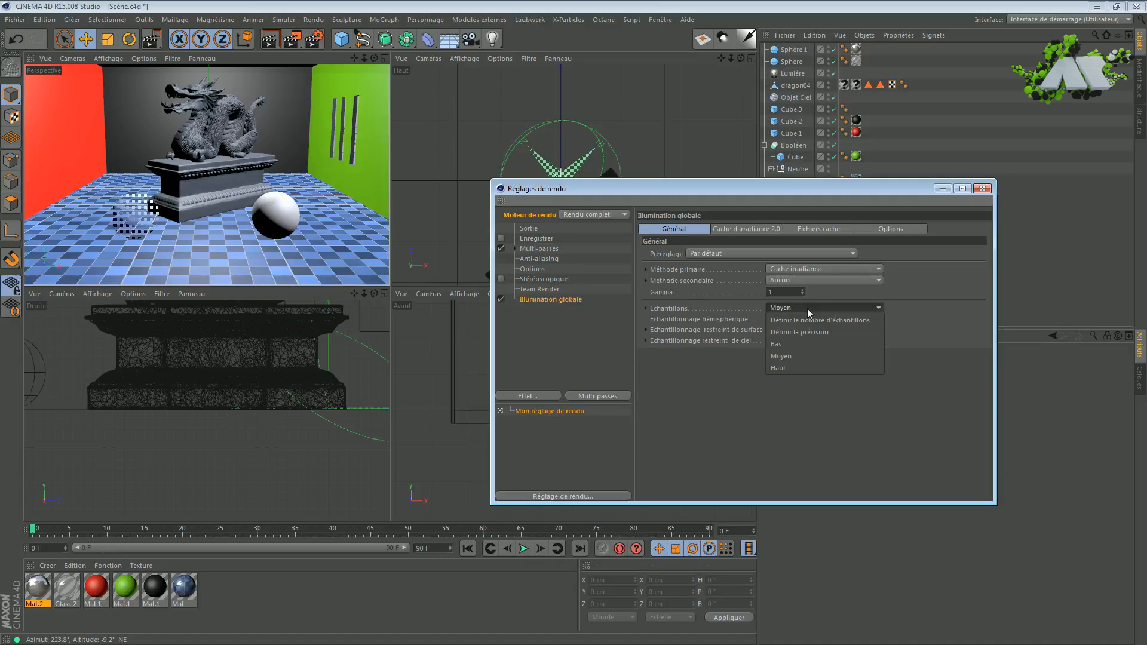
pyautogui.click(749, 231)
pyautogui.click(751, 229)
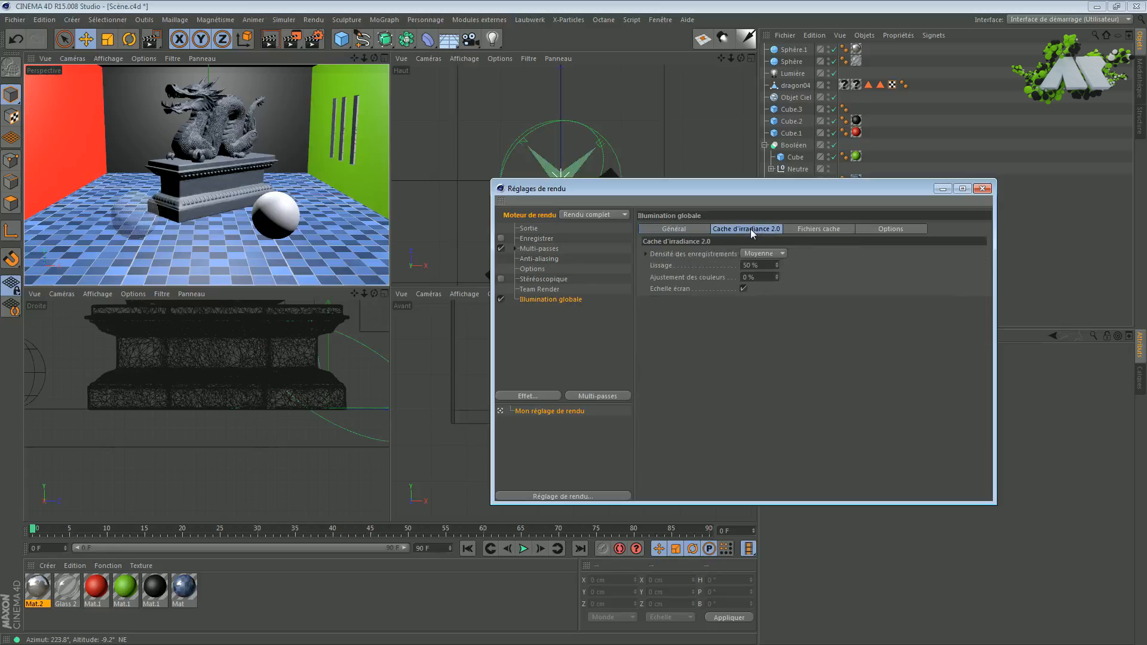
pyautogui.click(777, 253)
pyautogui.click(694, 229)
pyautogui.click(692, 229)
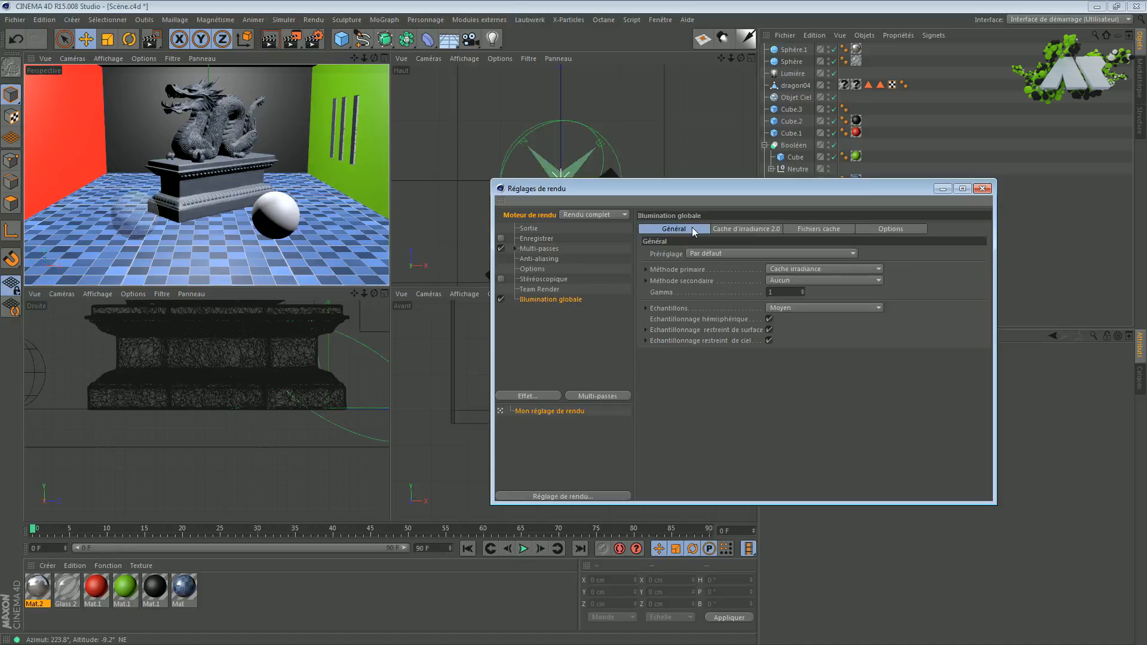
pyautogui.click(564, 340)
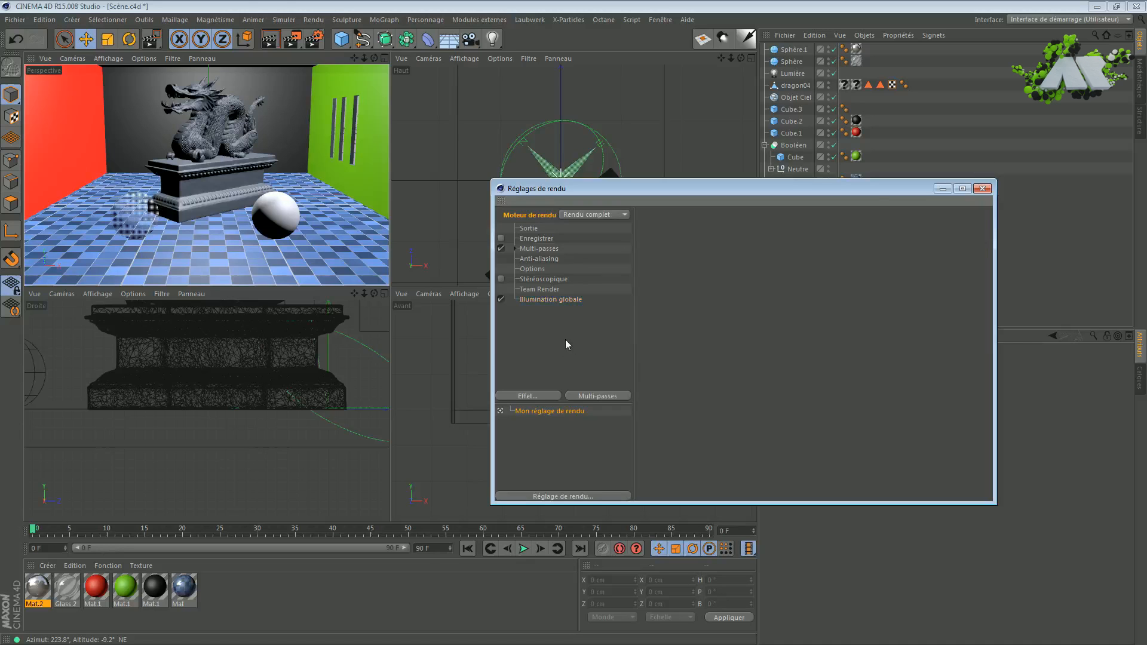
pyautogui.click(558, 300)
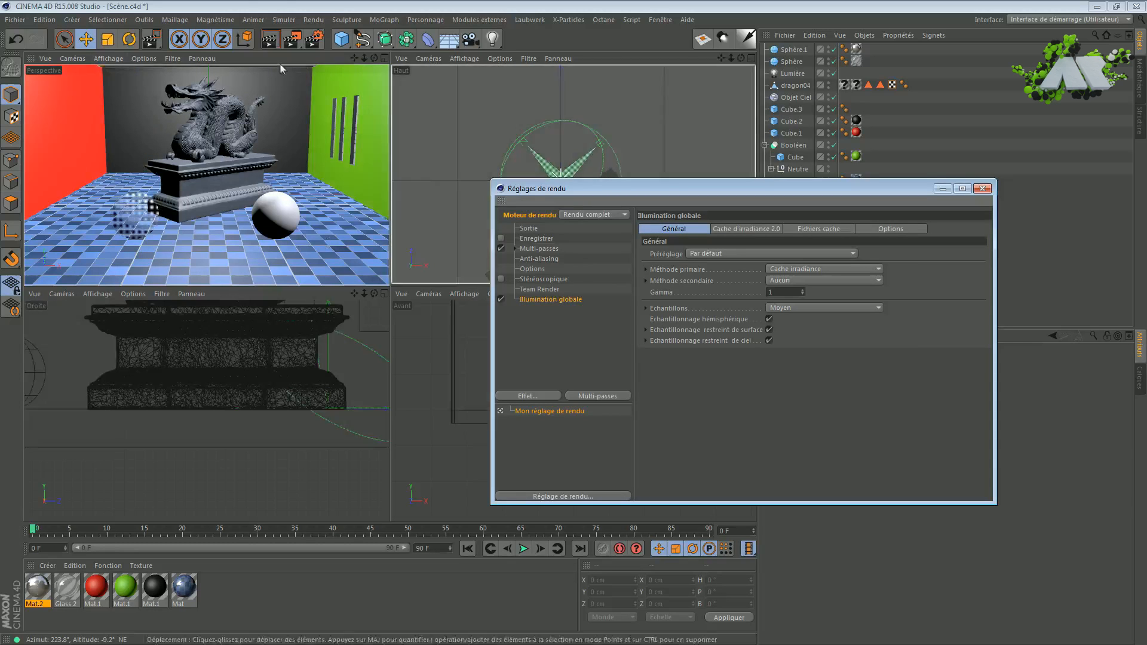
# Render the perspective view with global illumination enabled and reposition the render settings window clear of it.
pyautogui.click(269, 39)
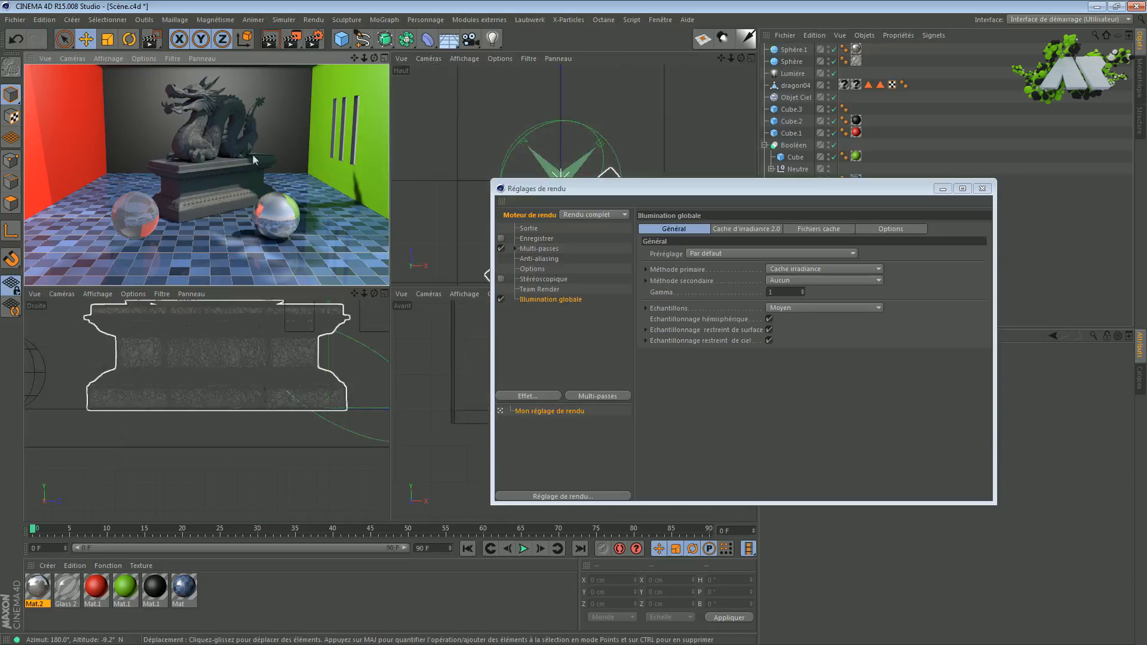
pyautogui.moveTo(568, 189); pyautogui.dragTo(766, 276)
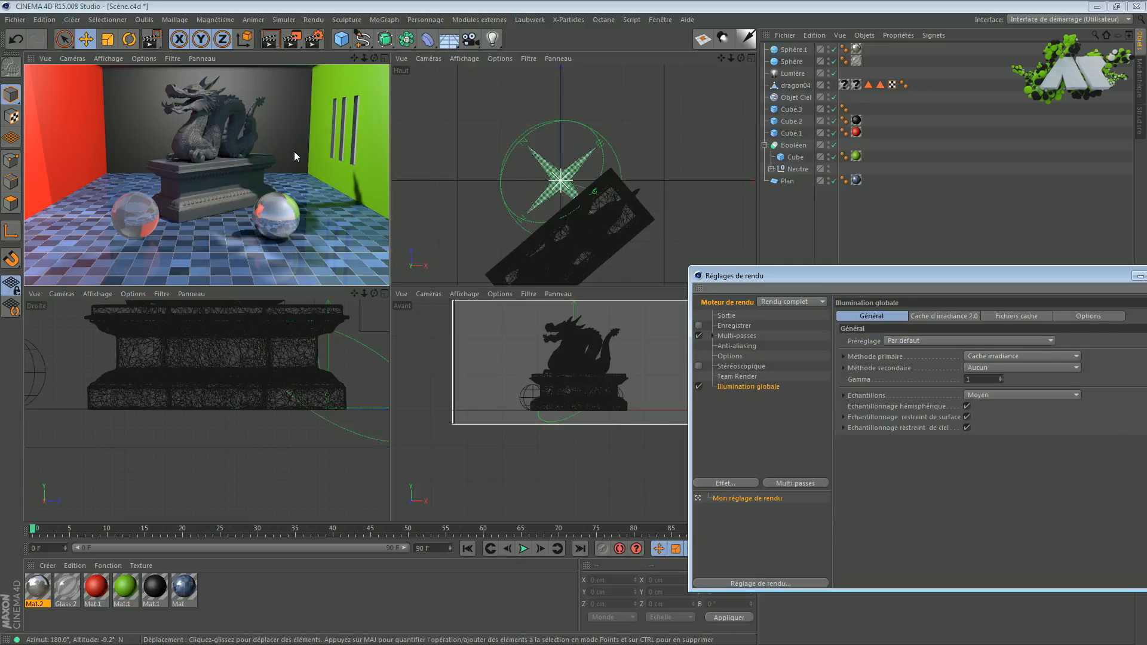
pyautogui.moveTo(724, 277); pyautogui.dragTo(603, 250)
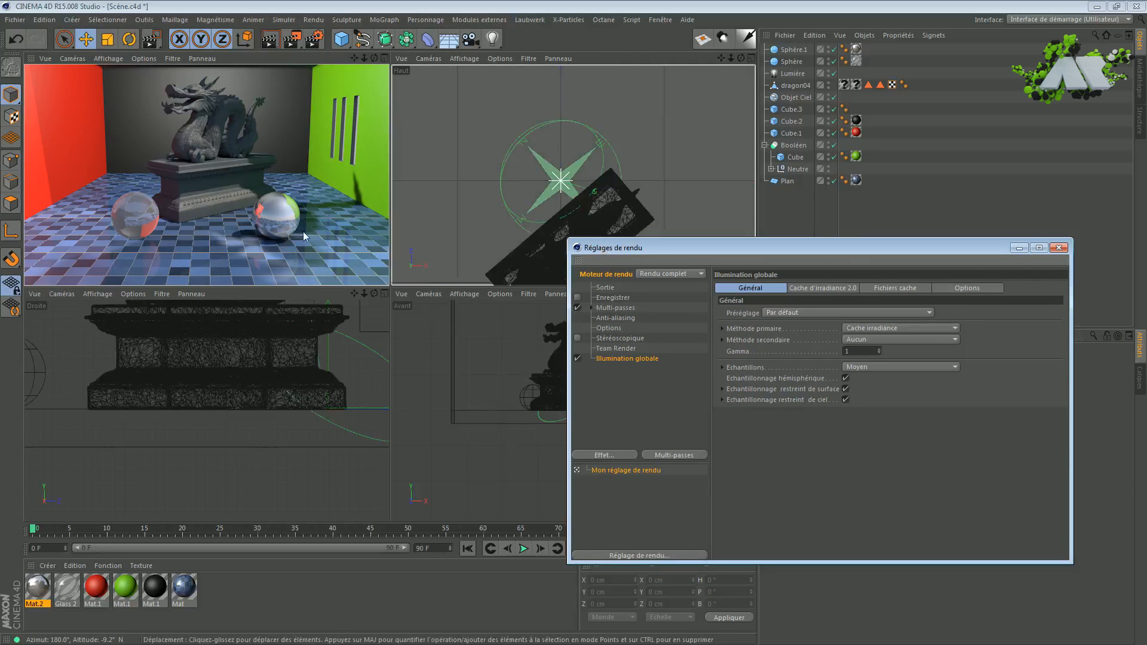
# Add the Occlusion ambiante effect to the render settings.
pyautogui.click(637, 276)
pyautogui.click(588, 417)
pyautogui.click(601, 456)
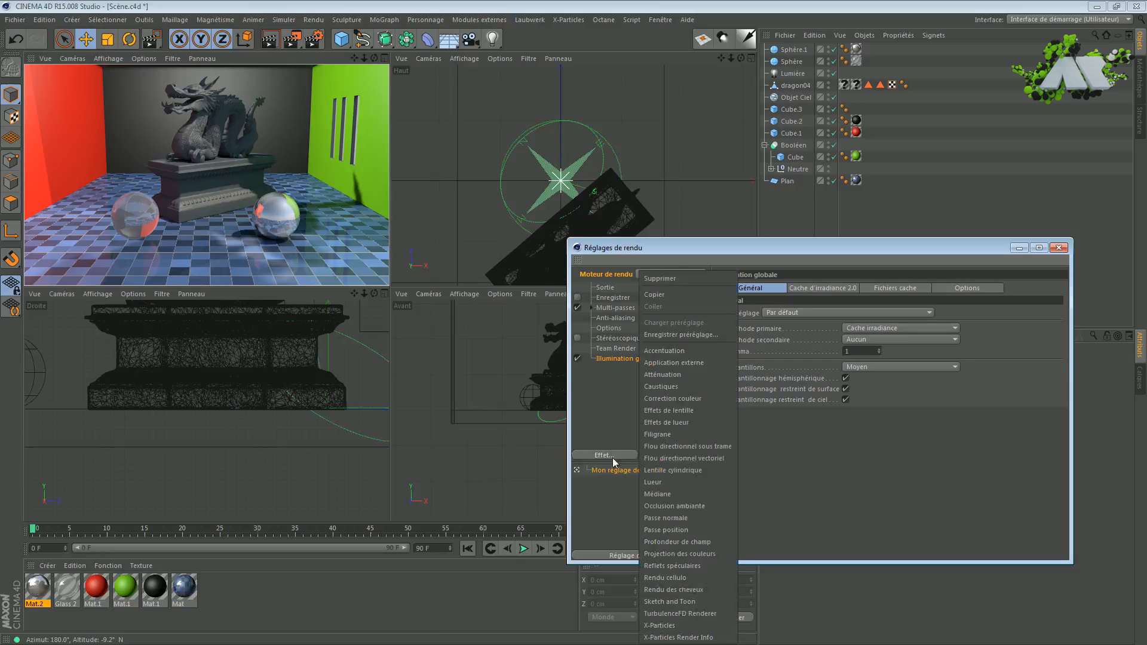
pyautogui.click(694, 505)
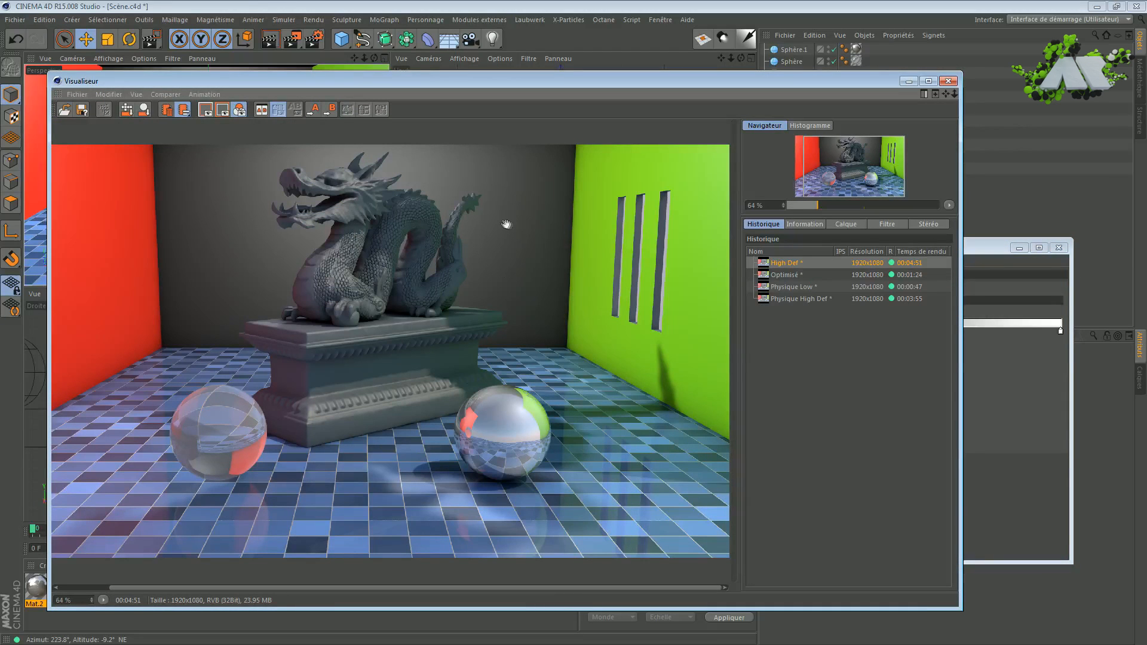
# Examine the dragon, pedestal, walls and spheres up close in the High Def render, then return to the render settings.
pyautogui.scroll(3, 618, 373)
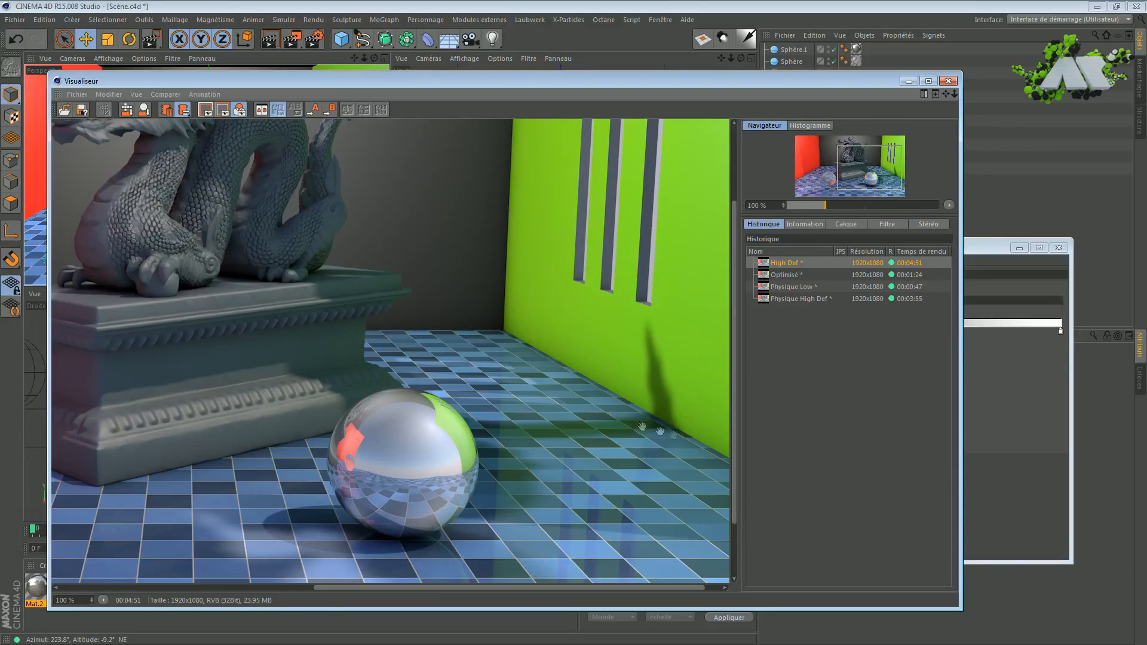
pyautogui.moveTo(291, 307); pyautogui.dragTo(487, 452)
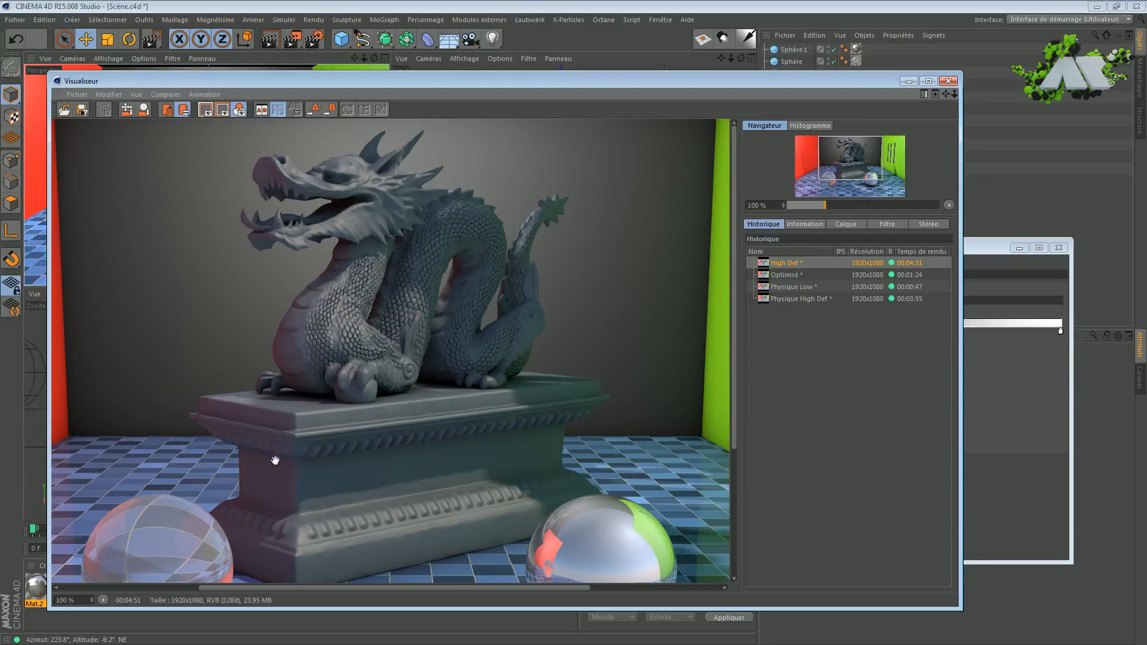
pyautogui.moveTo(274, 460); pyautogui.dragTo(495, 465)
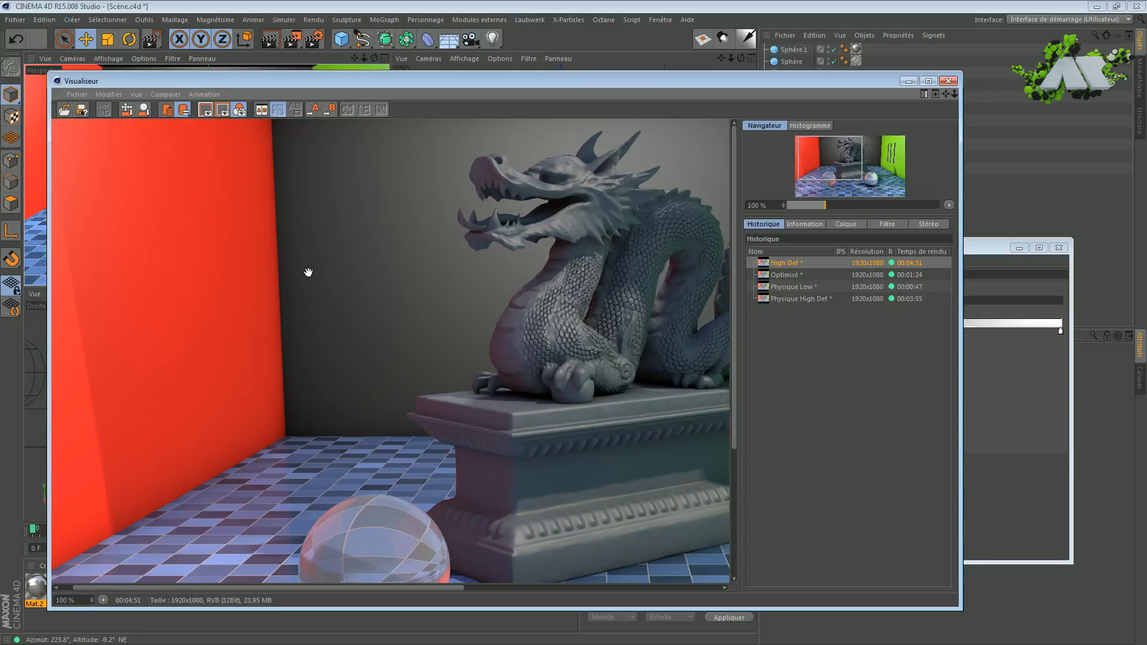
pyautogui.scroll(-4, 302, 258)
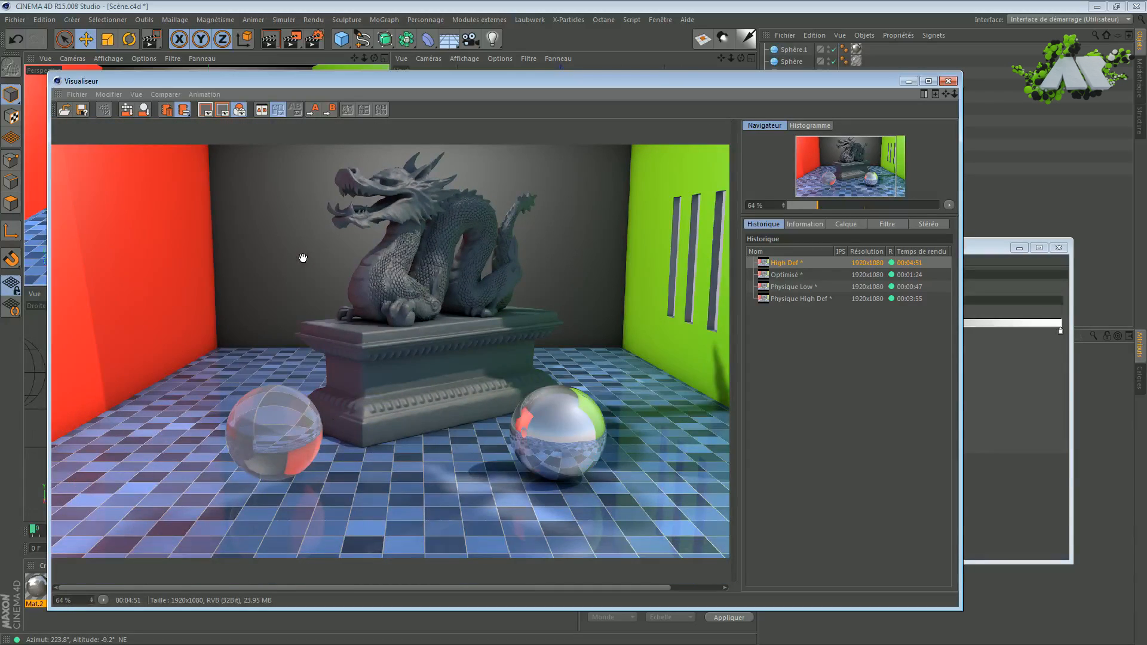
pyautogui.moveTo(373, 309); pyautogui.dragTo(318, 311)
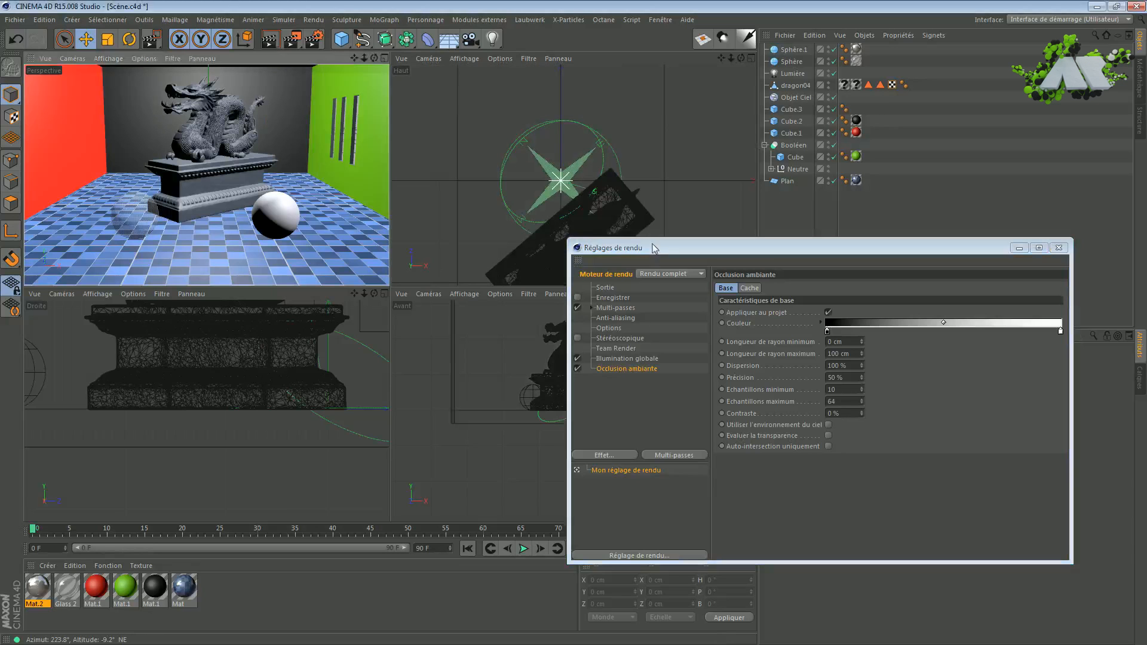
pyautogui.moveTo(654, 247); pyautogui.dragTo(569, 207)
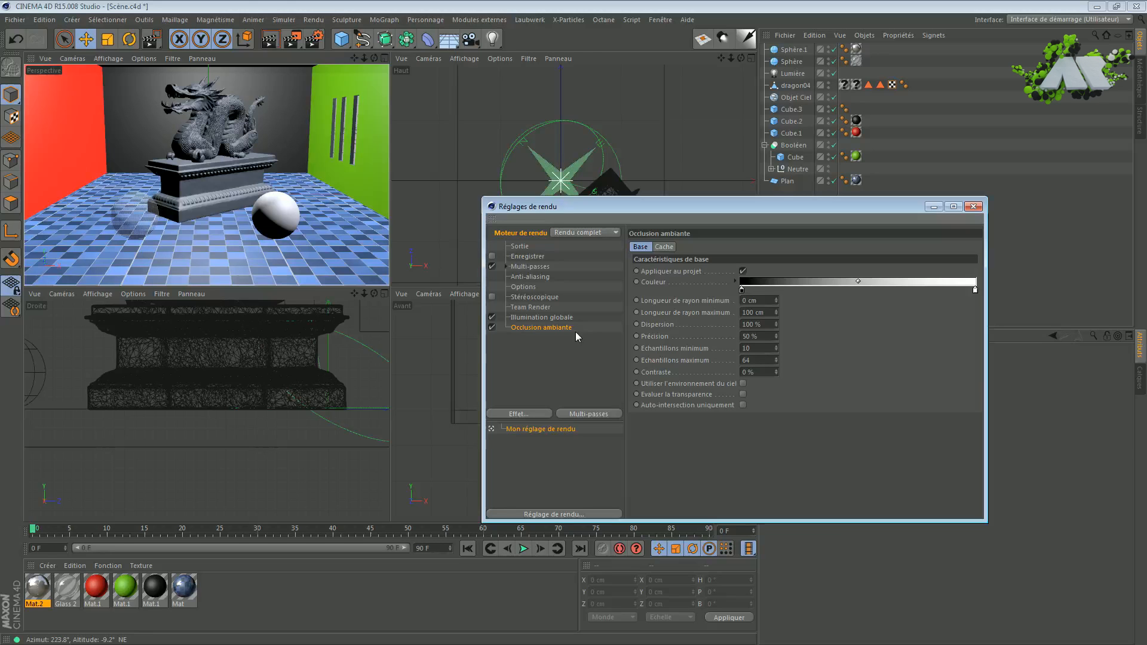
# Reposition the render settings window, render the perspective view with ambient occlusion enabled, and return to the Occlusion ambiante settings.
pyautogui.moveTo(584, 213); pyautogui.dragTo(497, 186)
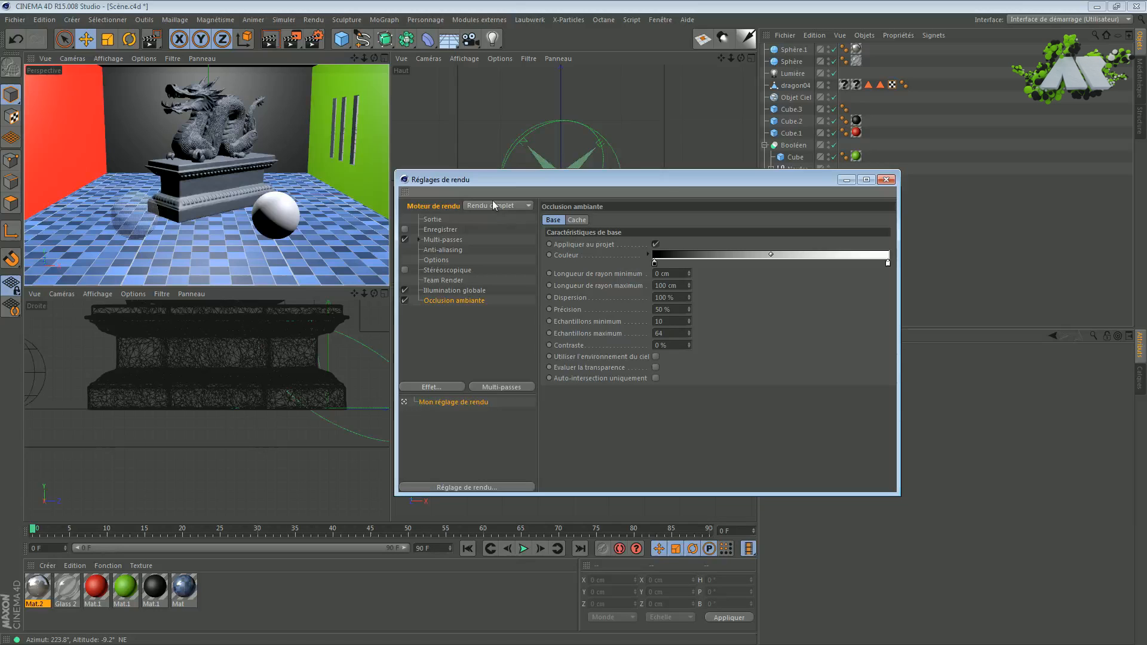
pyautogui.moveTo(478, 177); pyautogui.dragTo(529, 150)
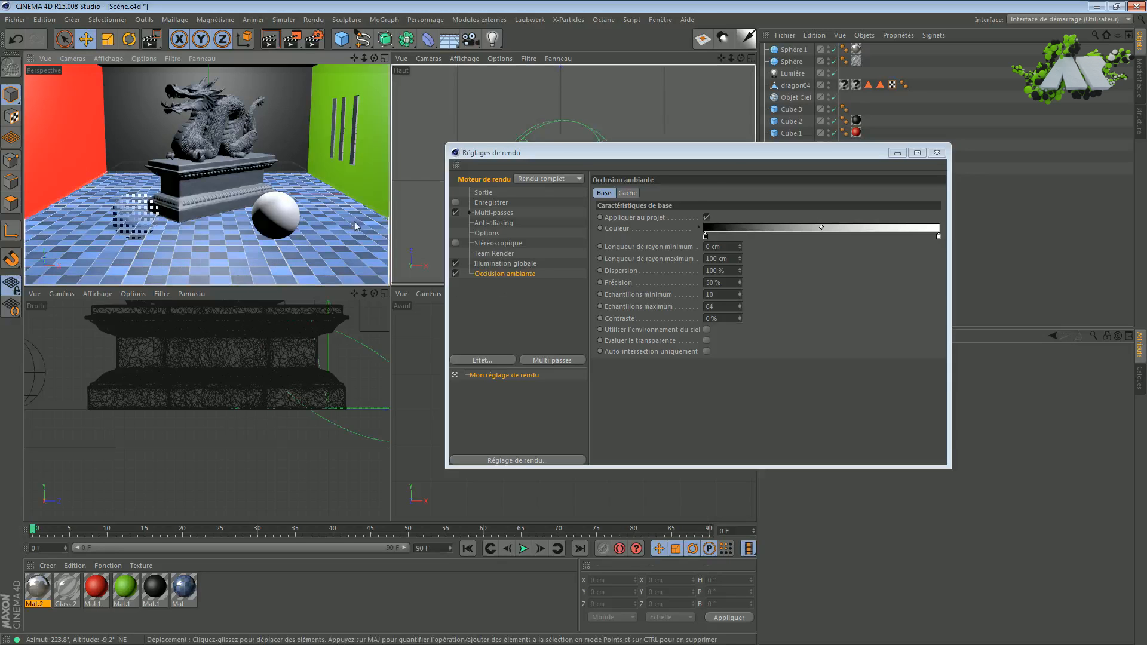
pyautogui.click(269, 39)
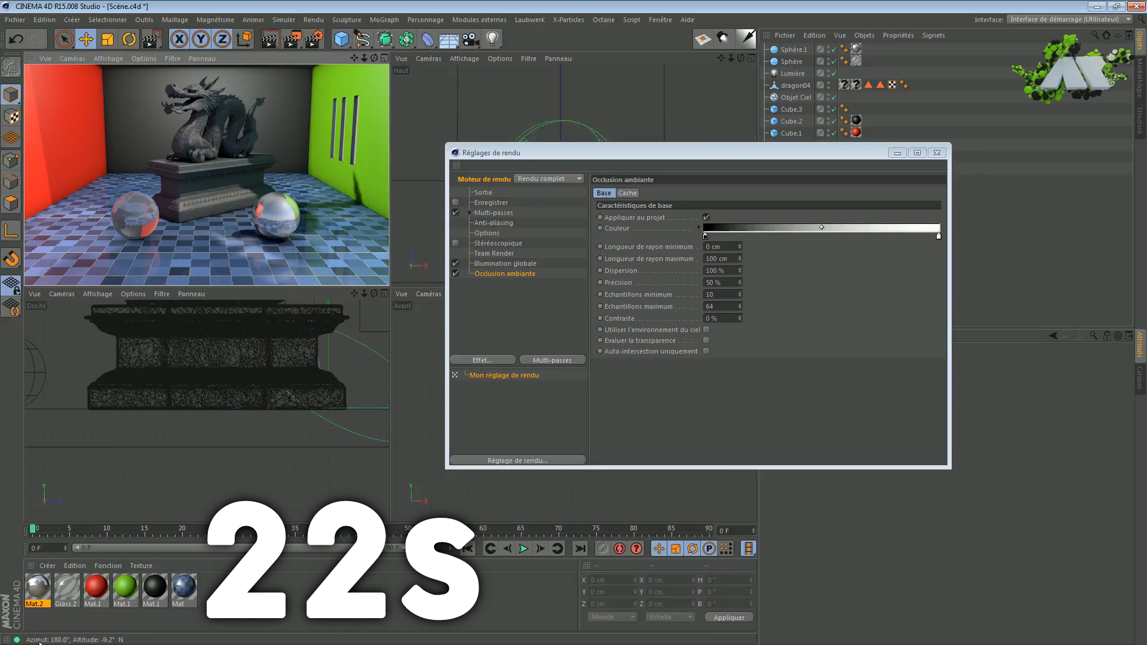
pyautogui.click(242, 202)
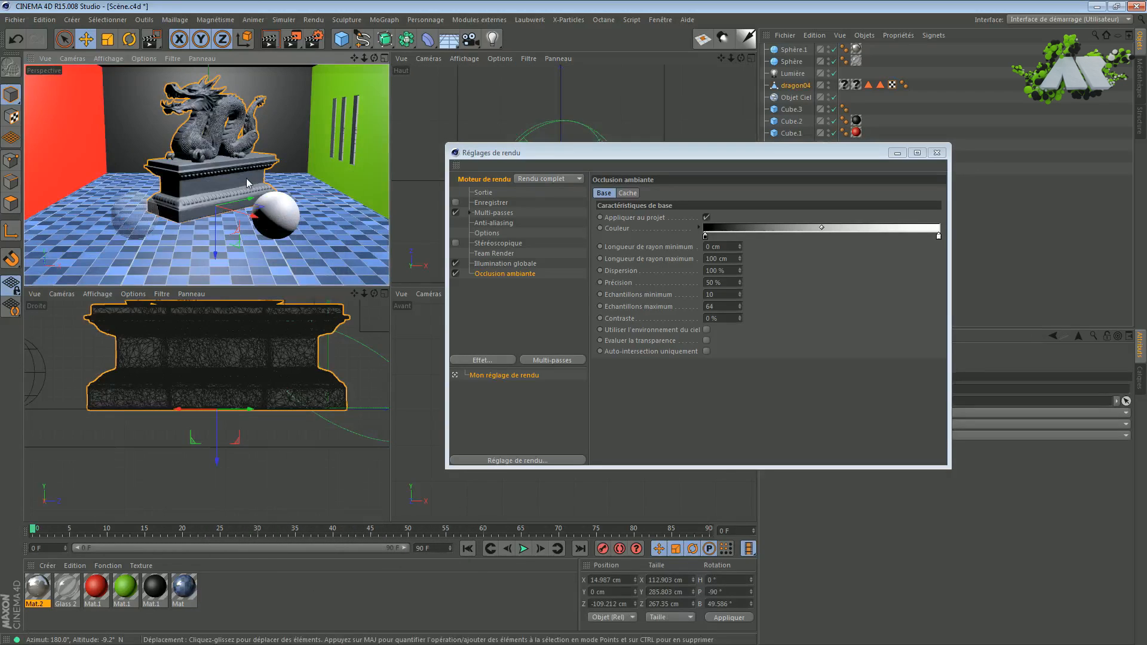
pyautogui.click(500, 273)
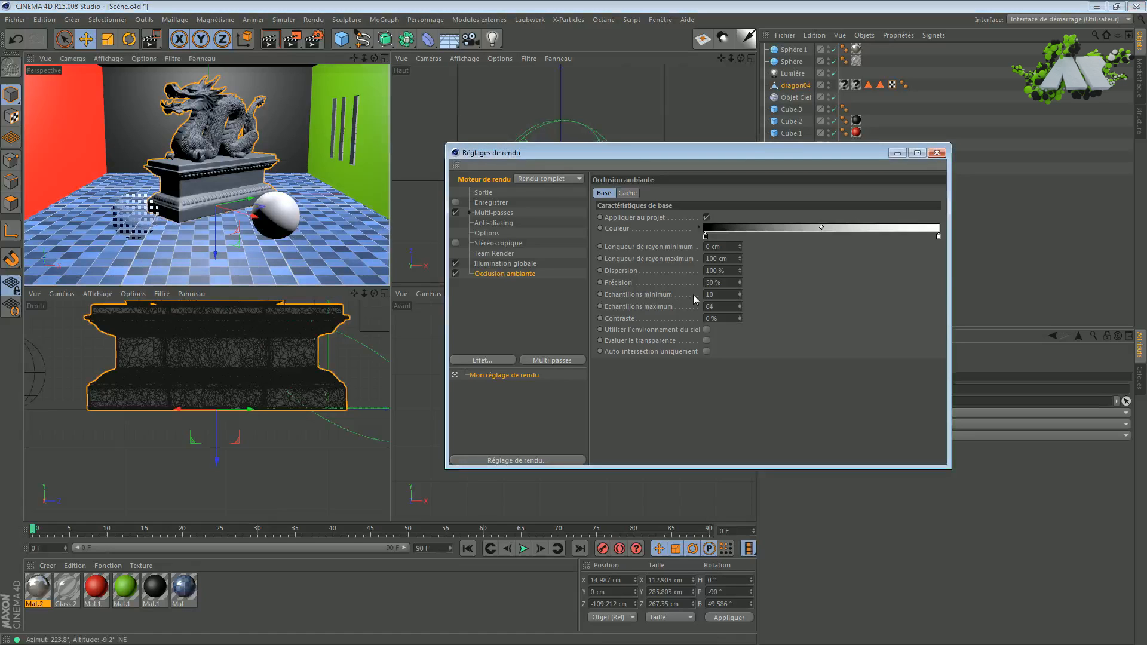
# Set the global illumination samples (Echantillons) to Bas.
pyautogui.click(526, 264)
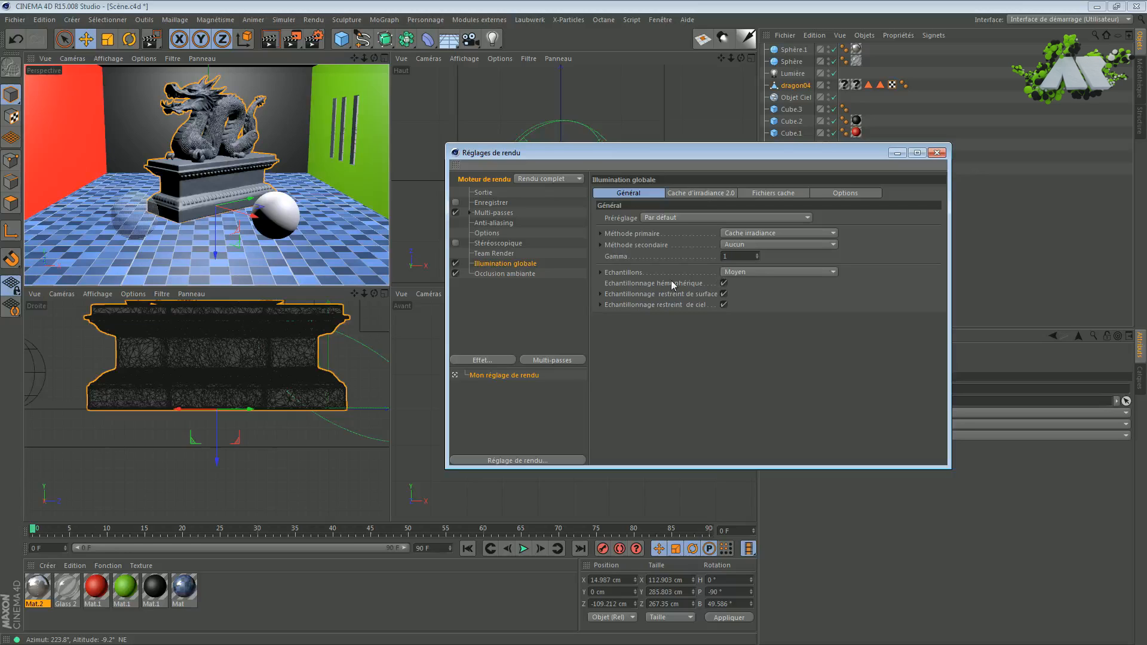
pyautogui.click(727, 274)
pyautogui.click(729, 317)
# Open the record density choices of Cache d'irradiance 2.0, then render the perspective view with the current global illumination settings.
pyautogui.click(718, 193)
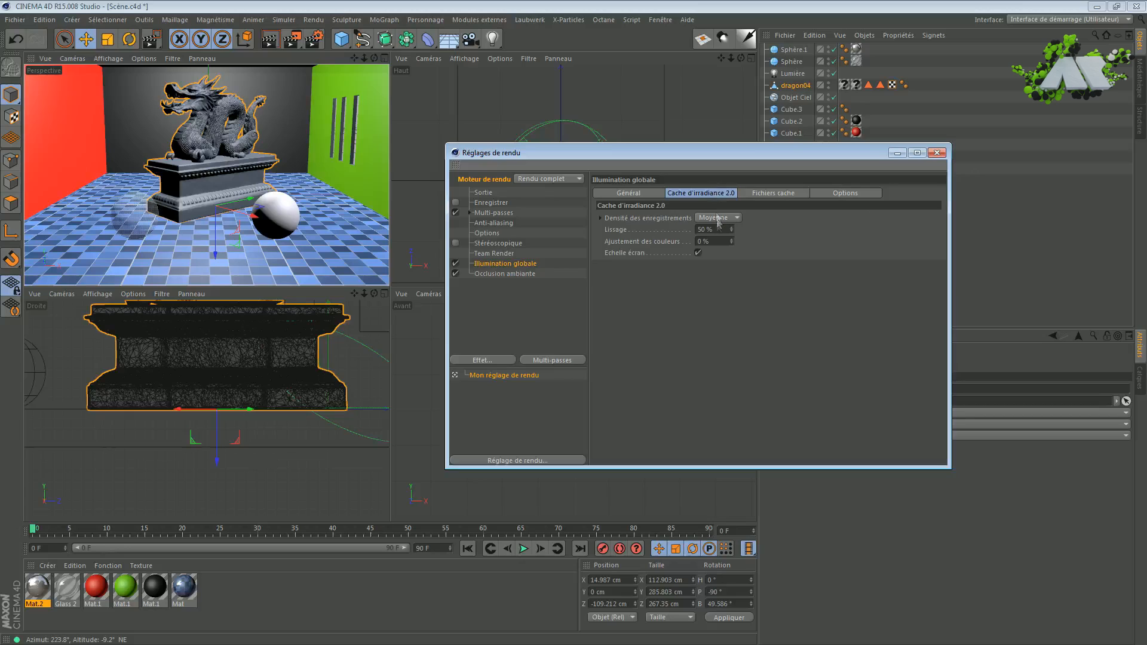
pyautogui.click(723, 217)
pyautogui.click(716, 221)
pyautogui.click(615, 193)
pyautogui.click(270, 39)
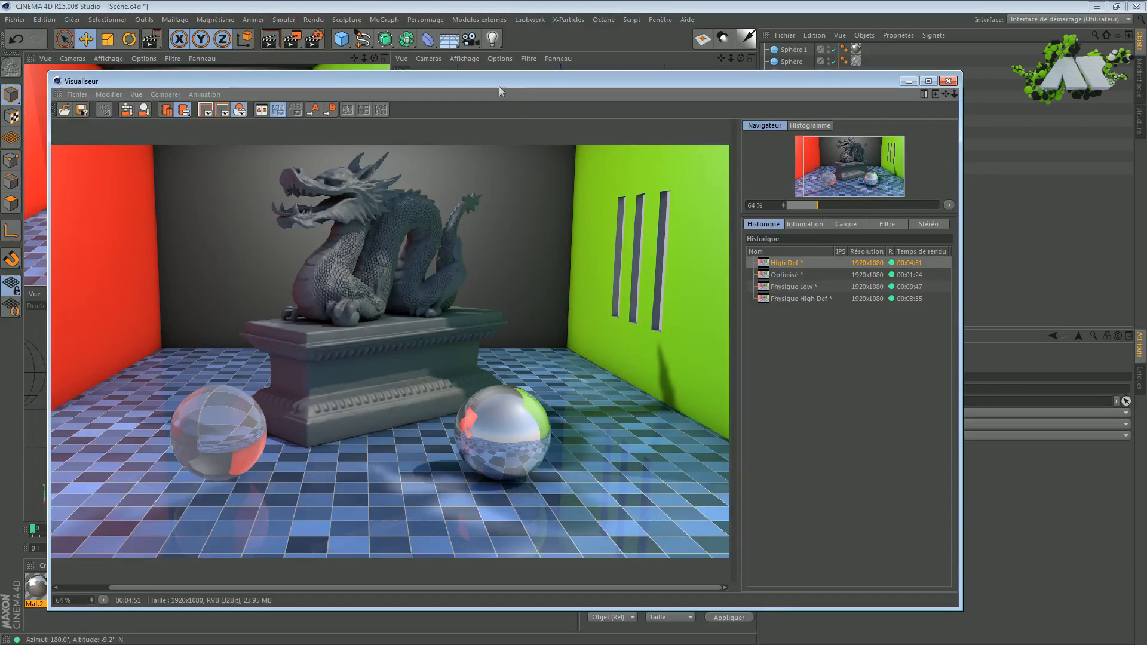
# Compare the High Def and Optimisé renders up close around the reflective sphere, pedestal and floor.
pyautogui.moveTo(500, 86); pyautogui.dragTo(514, 83)
pyautogui.scroll(8, 530, 449)
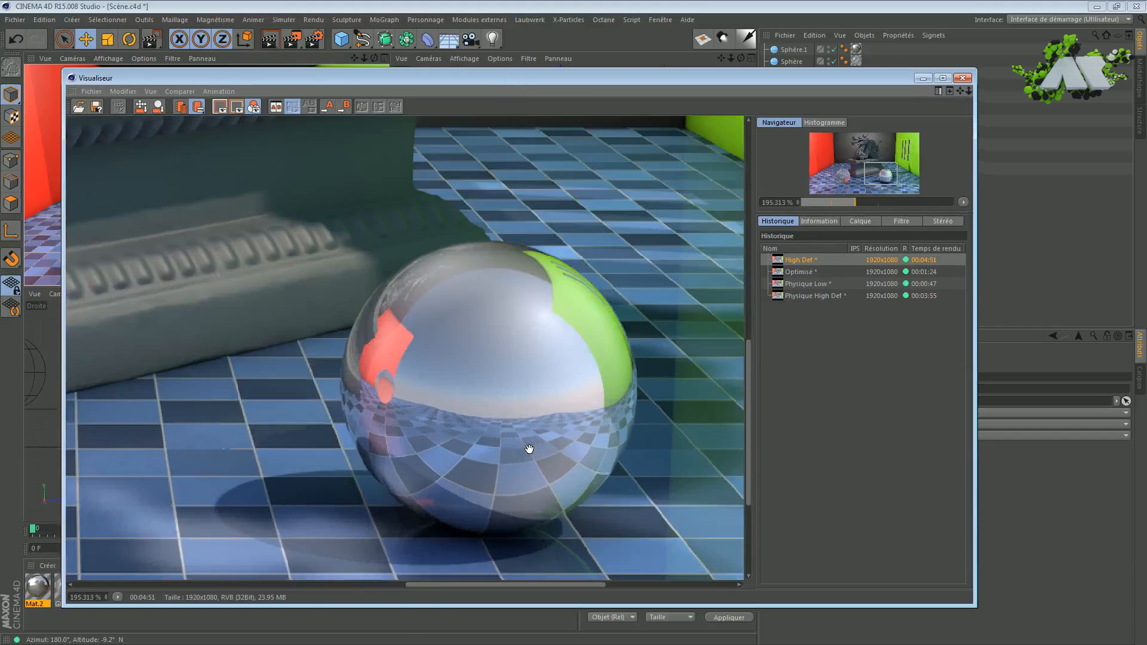
pyautogui.click(794, 274)
pyautogui.scroll(-4, 544, 382)
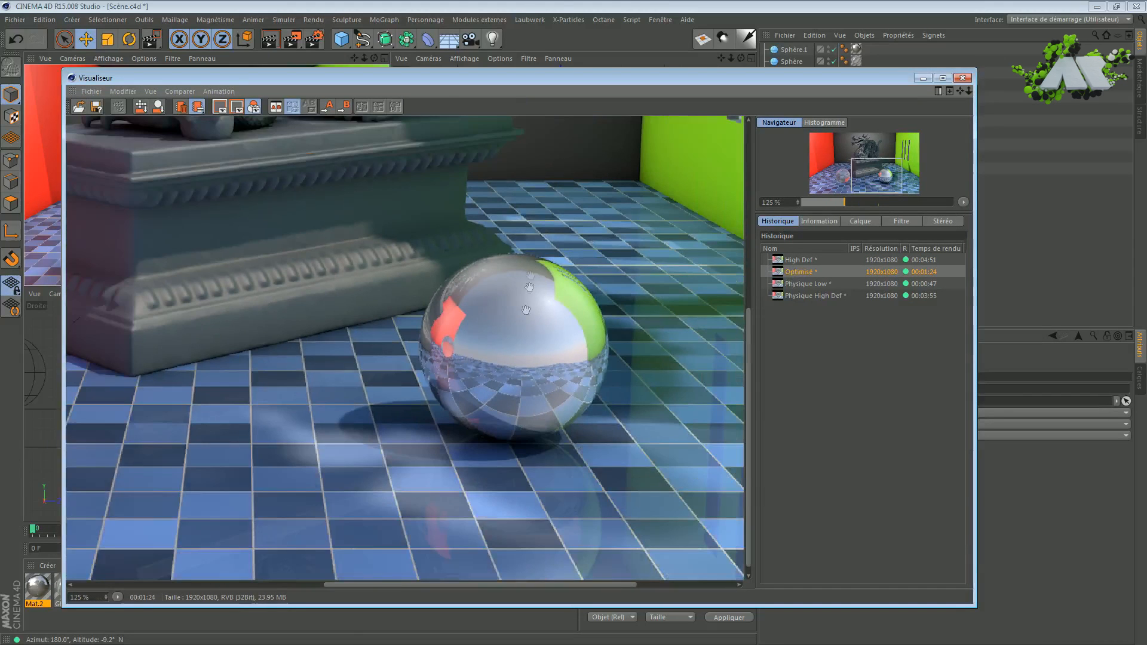
pyautogui.scroll(-4, 481, 317)
pyautogui.scroll(3, 469, 461)
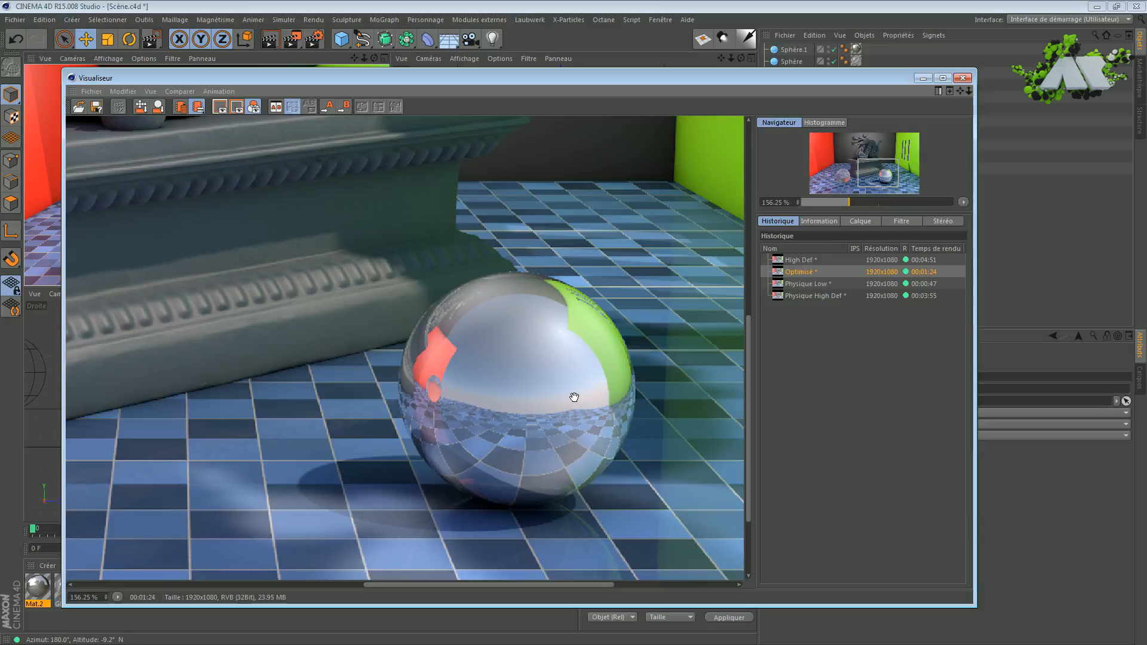
pyautogui.click(801, 260)
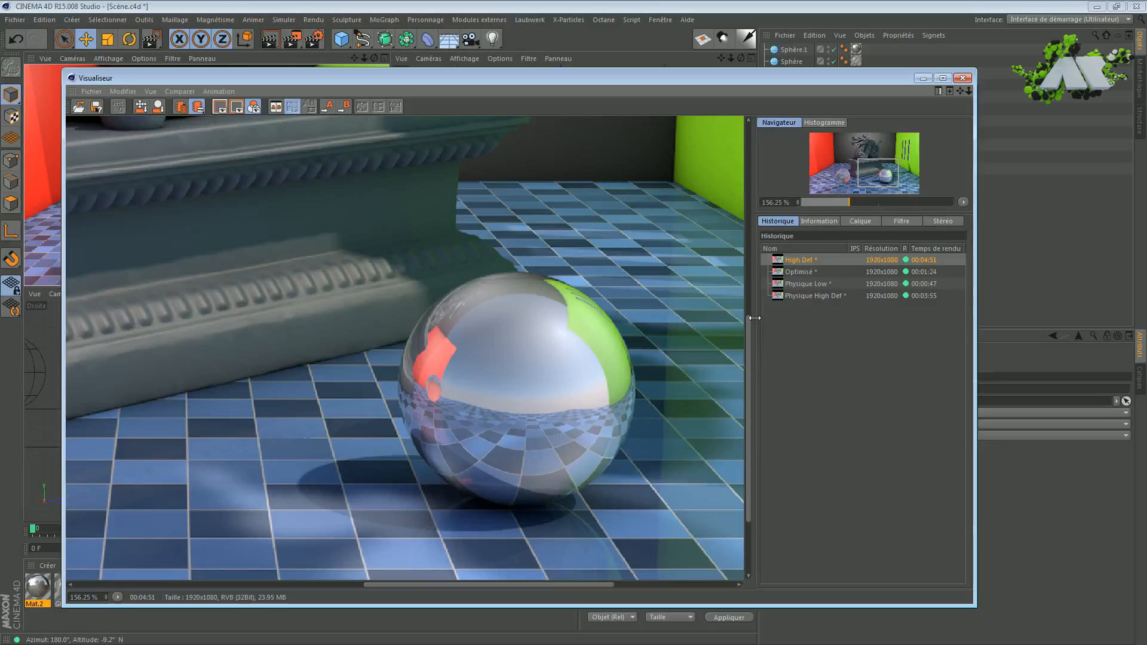
pyautogui.click(796, 273)
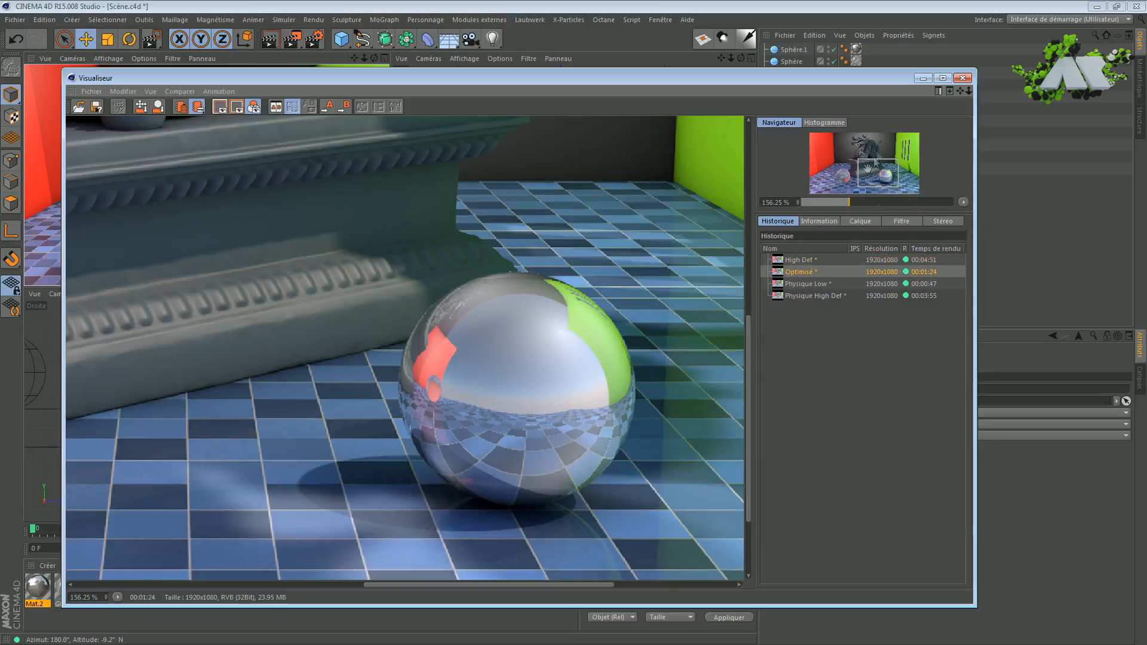
pyautogui.click(796, 260)
pyautogui.click(801, 271)
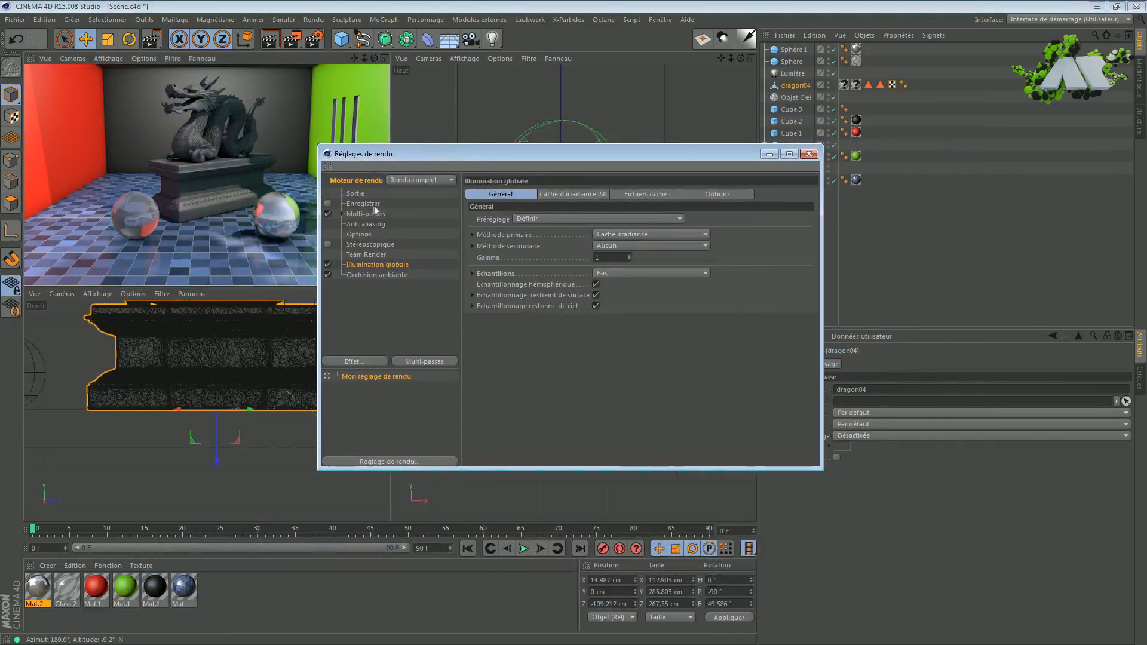
# Set the anti-aliasing mode to Au mieux and reposition the render settings window.
pyautogui.click(364, 224)
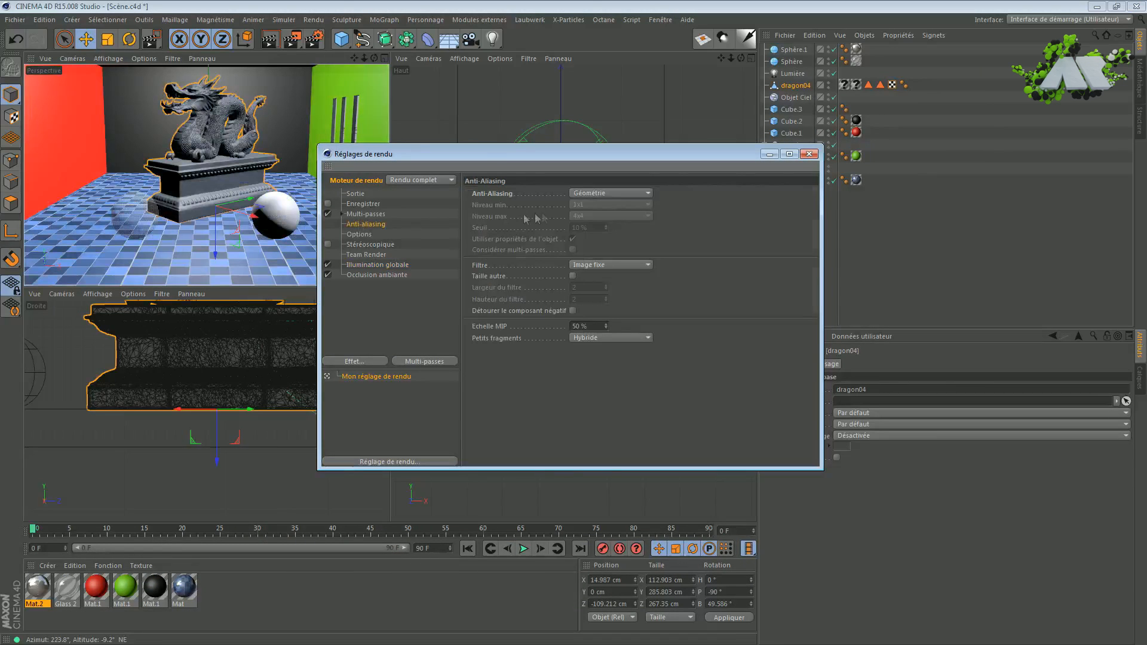
pyautogui.click(647, 192)
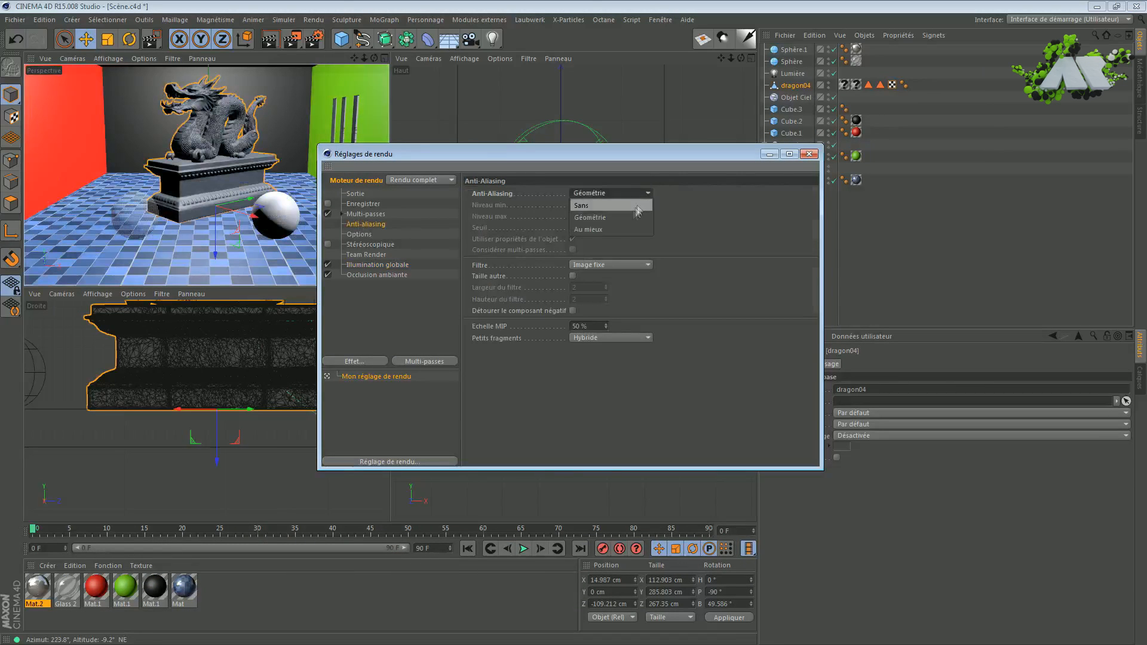
pyautogui.click(606, 230)
pyautogui.moveTo(610, 152); pyautogui.dragTo(705, 116)
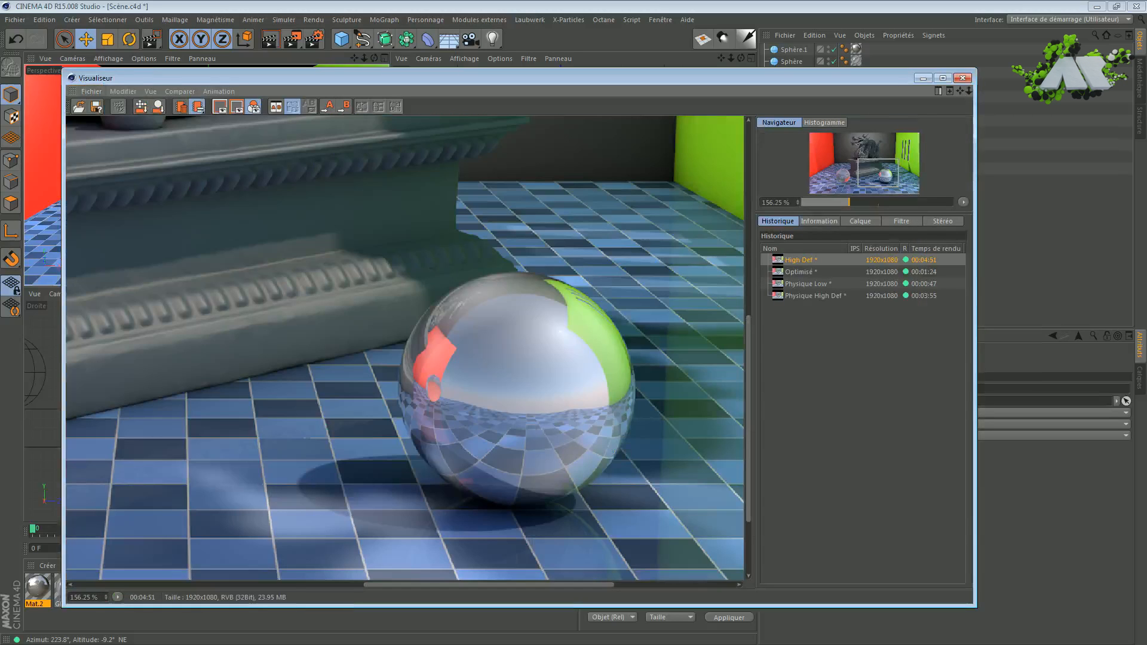
# Compare the High Def and Optimisé renders in a wider view of the pedestal and both spheres.
pyautogui.scroll(-3, 459, 393)
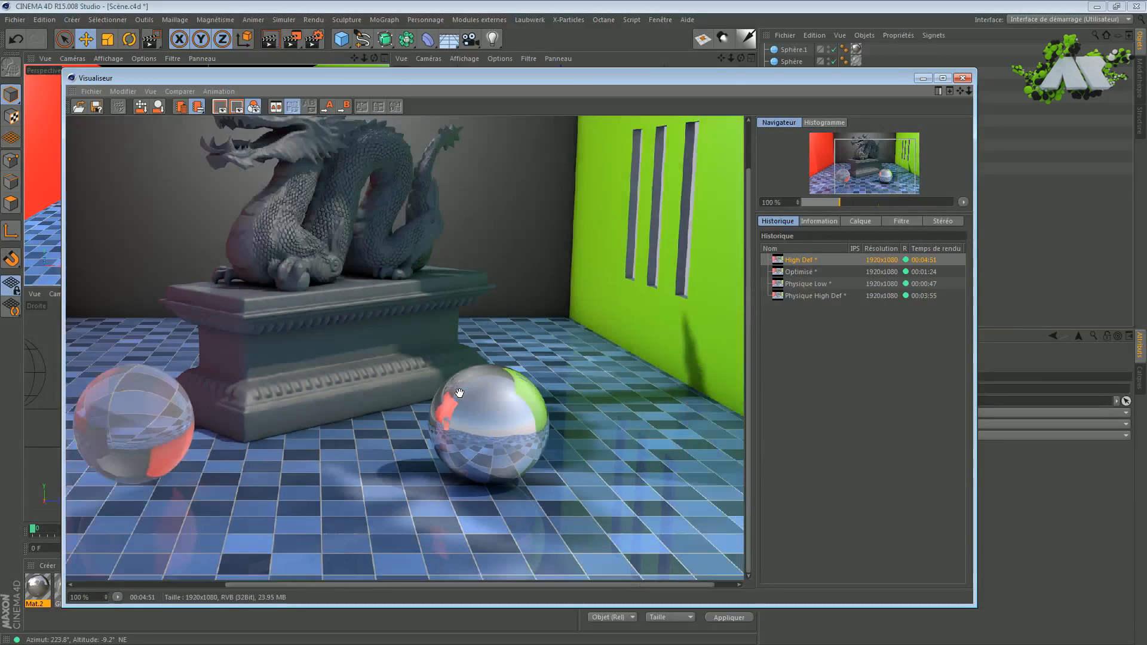
pyautogui.moveTo(459, 393); pyautogui.dragTo(533, 474)
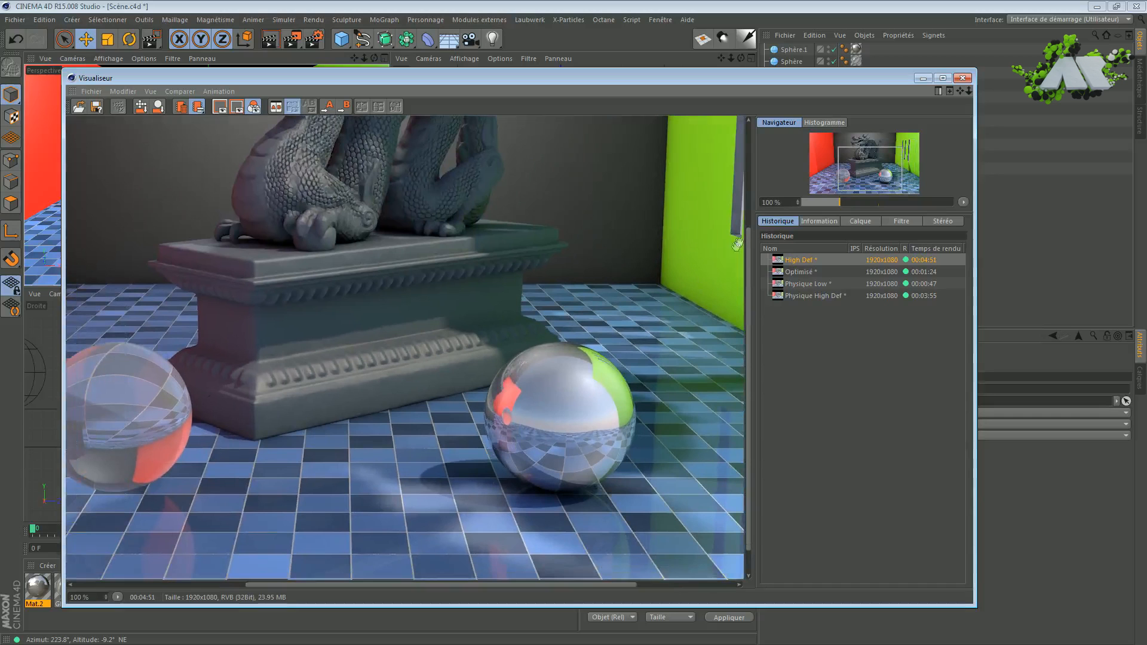
pyautogui.click(796, 272)
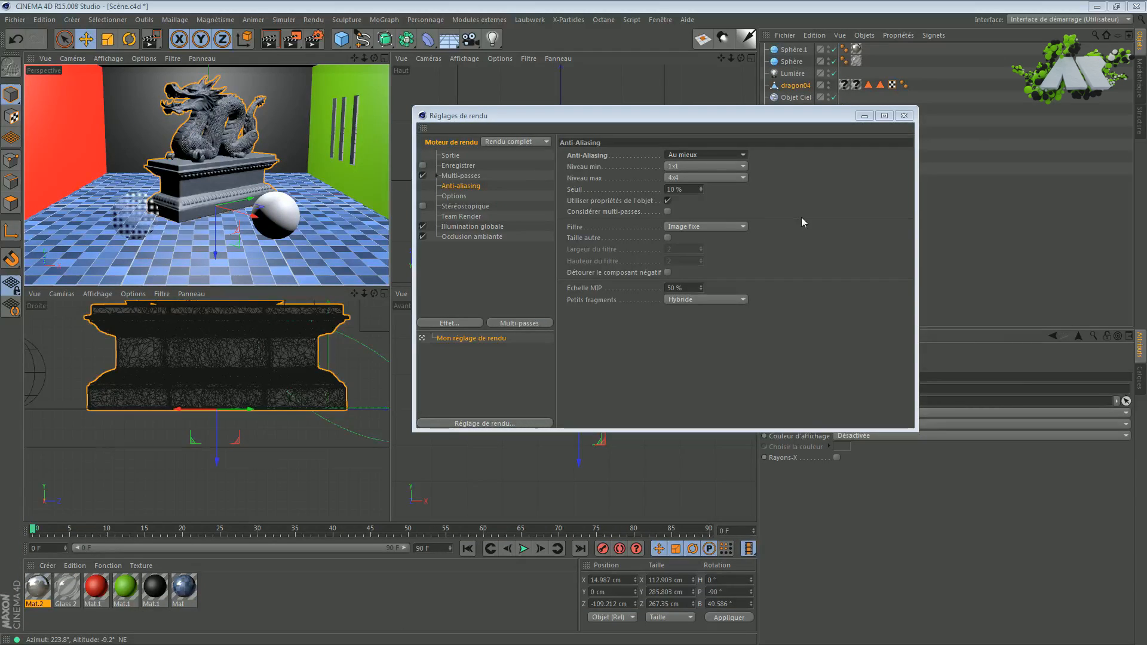
# Try 16x16 as the maximum anti-aliasing level, then restore it to 4x4.
pyautogui.click(682, 178)
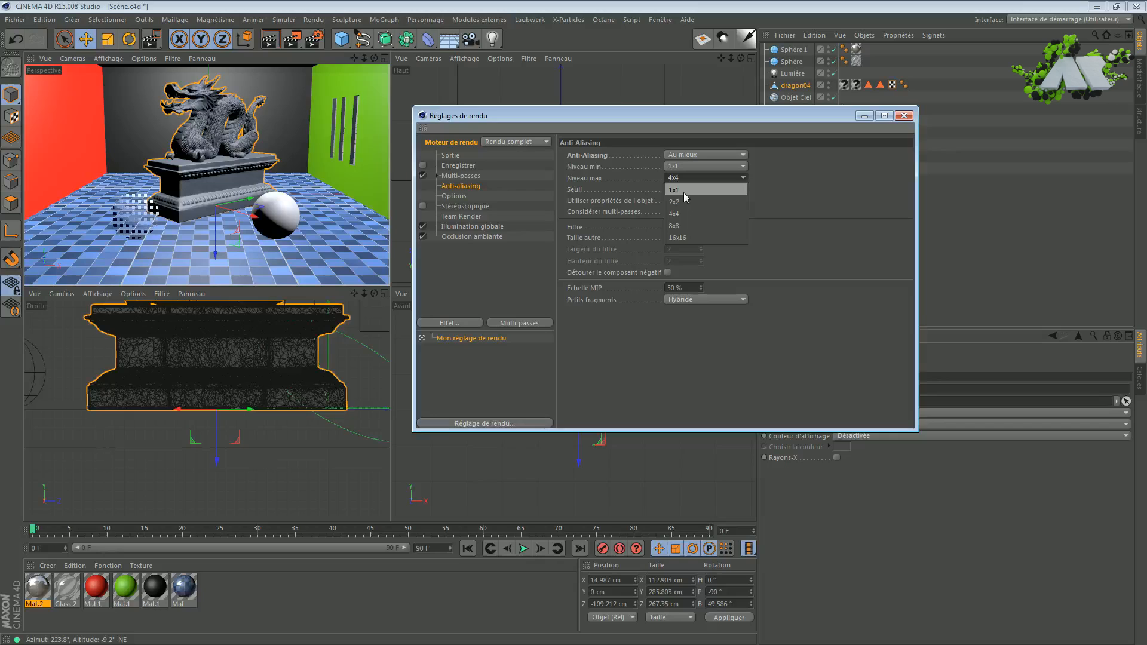
pyautogui.click(687, 237)
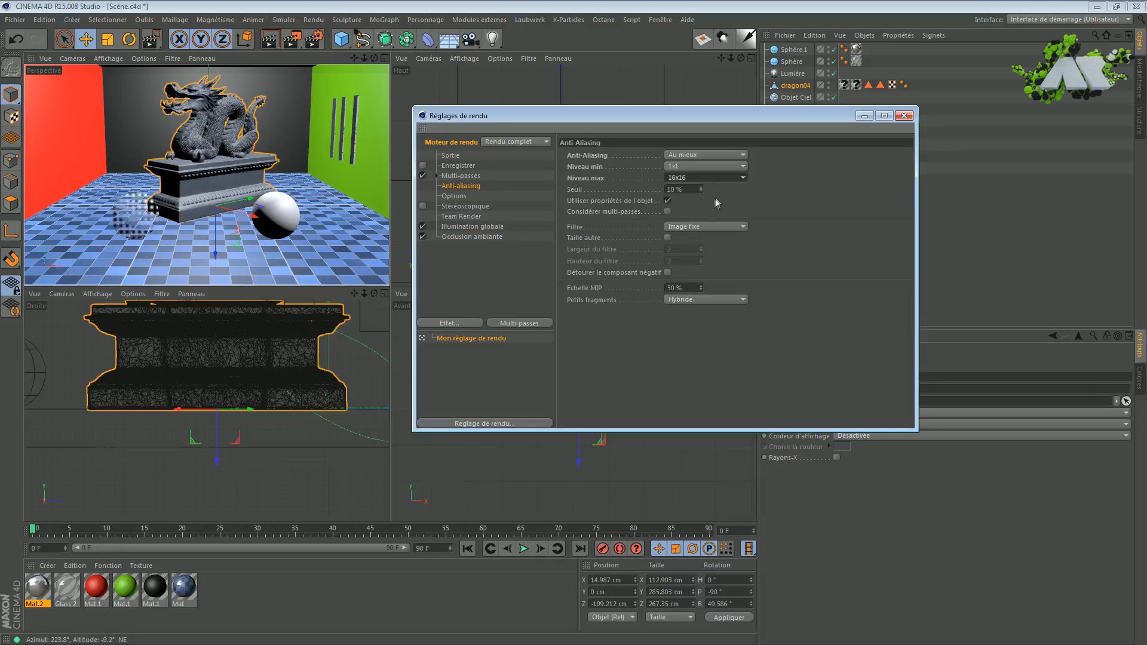
pyautogui.click(722, 177)
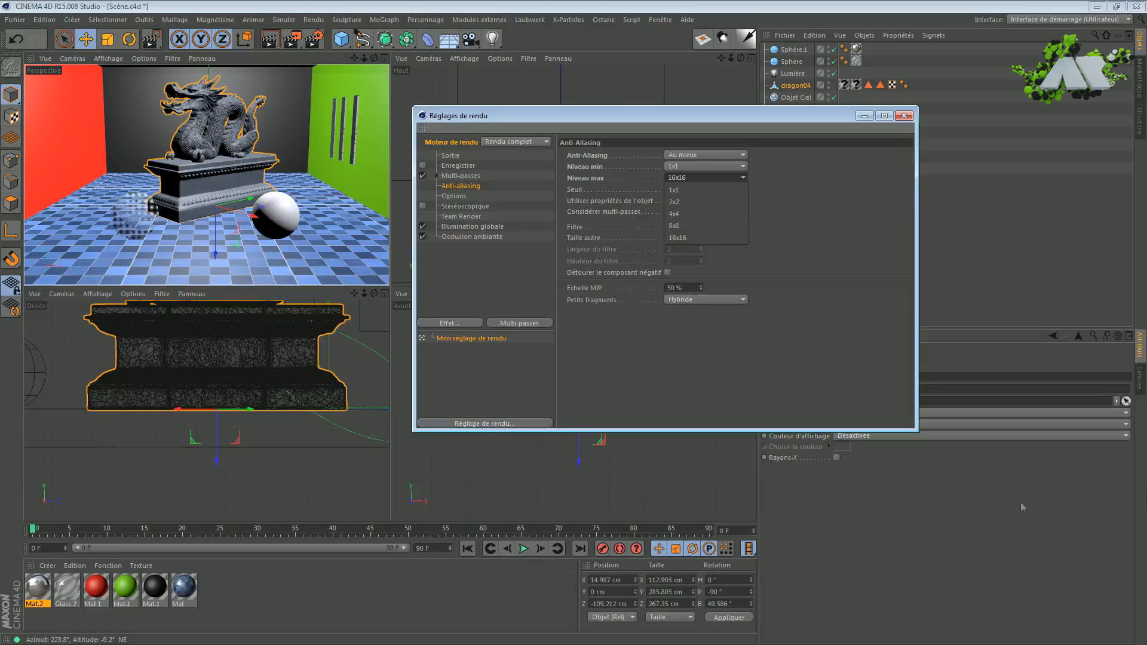
pyautogui.click(705, 213)
# Return the anti-aliasing mode to Géométrie and reposition the render settings window.
pyautogui.click(719, 156)
pyautogui.click(728, 146)
pyautogui.moveTo(712, 117); pyautogui.dragTo(737, 116)
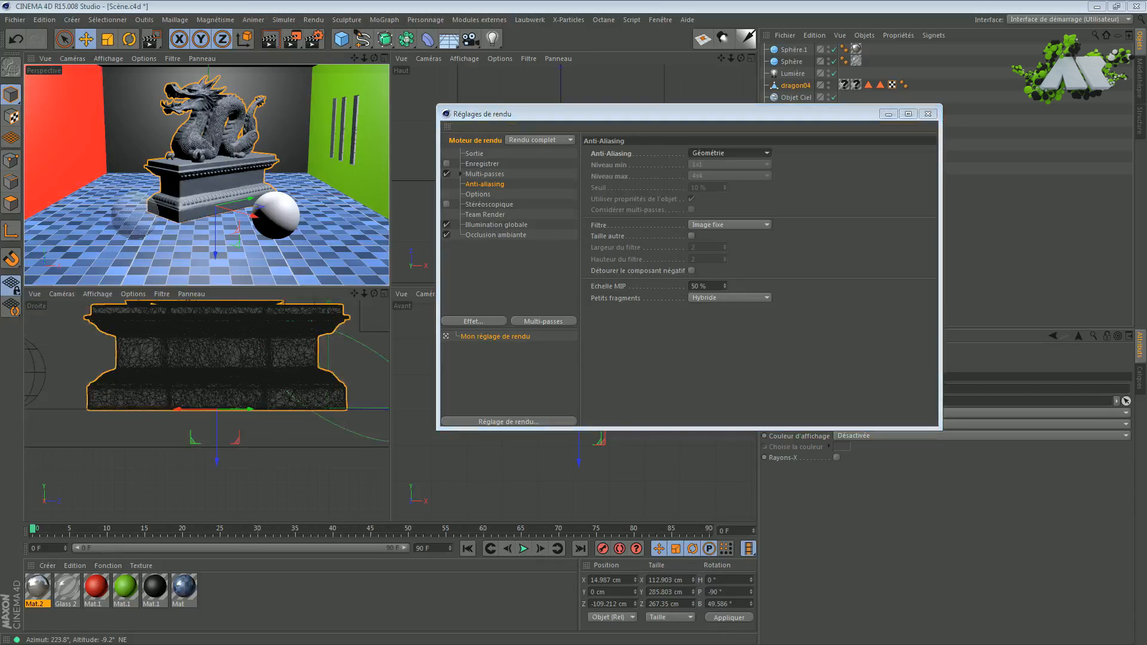
# Examine the Optimisé render's spheres, pedestal and dragon up close, then bring the whole image into view.
pyautogui.moveTo(0, 84); pyautogui.dragTo(553, 107)
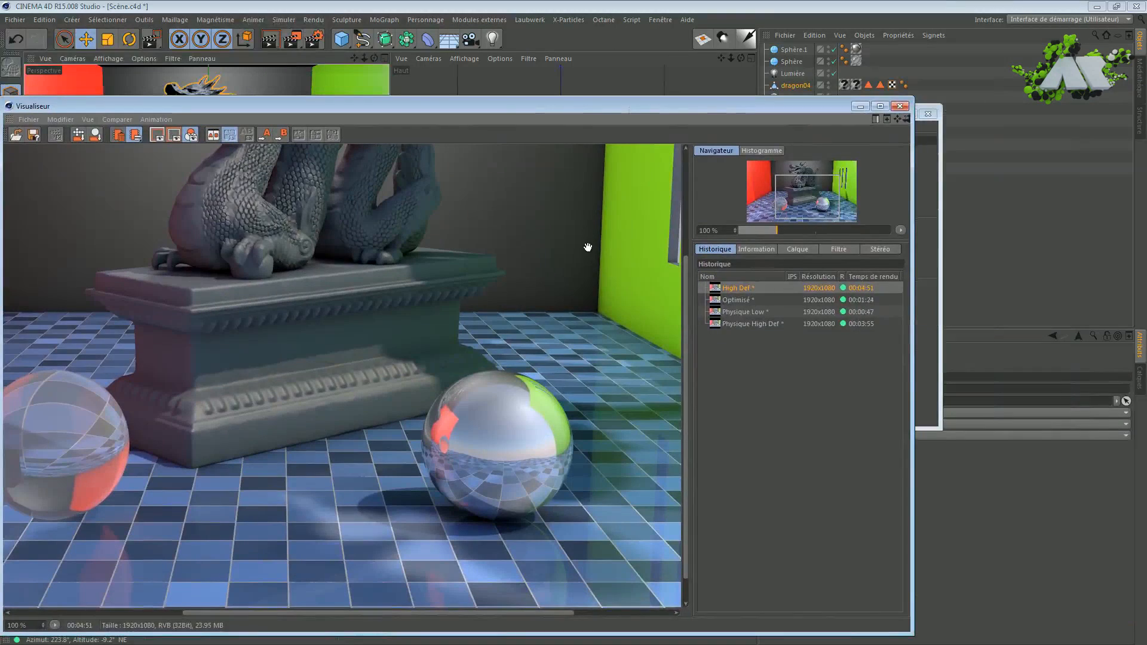
pyautogui.click(747, 300)
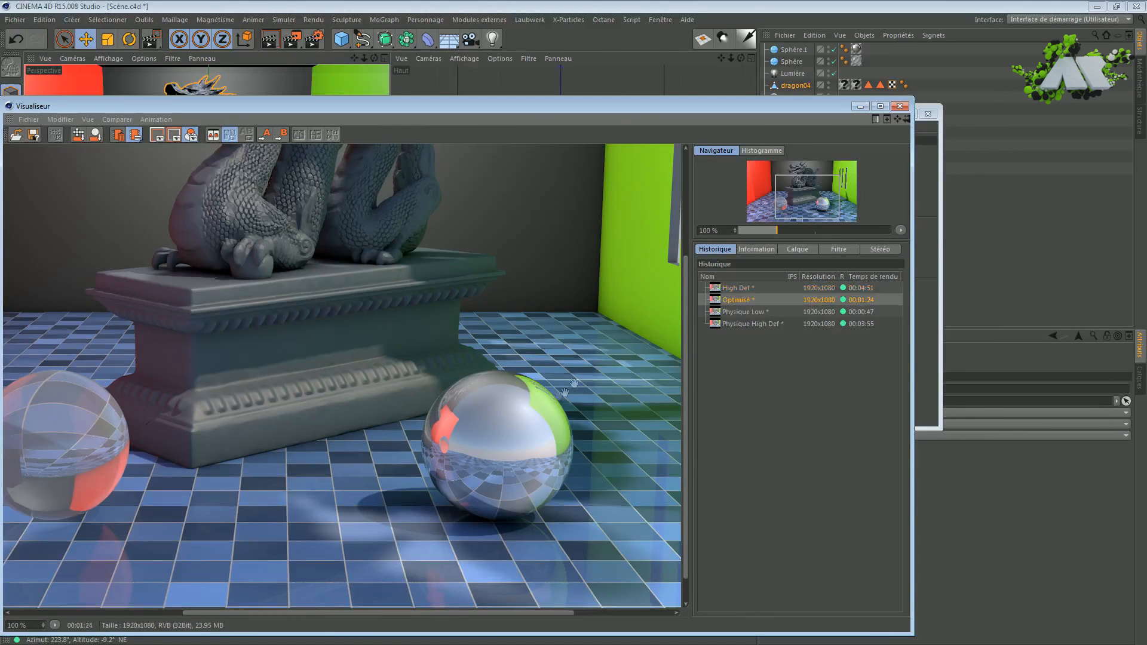
pyautogui.moveTo(209, 447); pyautogui.dragTo(249, 353)
pyautogui.moveTo(570, 459); pyautogui.dragTo(455, 441)
pyautogui.moveTo(364, 325); pyautogui.dragTo(407, 452)
pyautogui.scroll(-5, 359, 389)
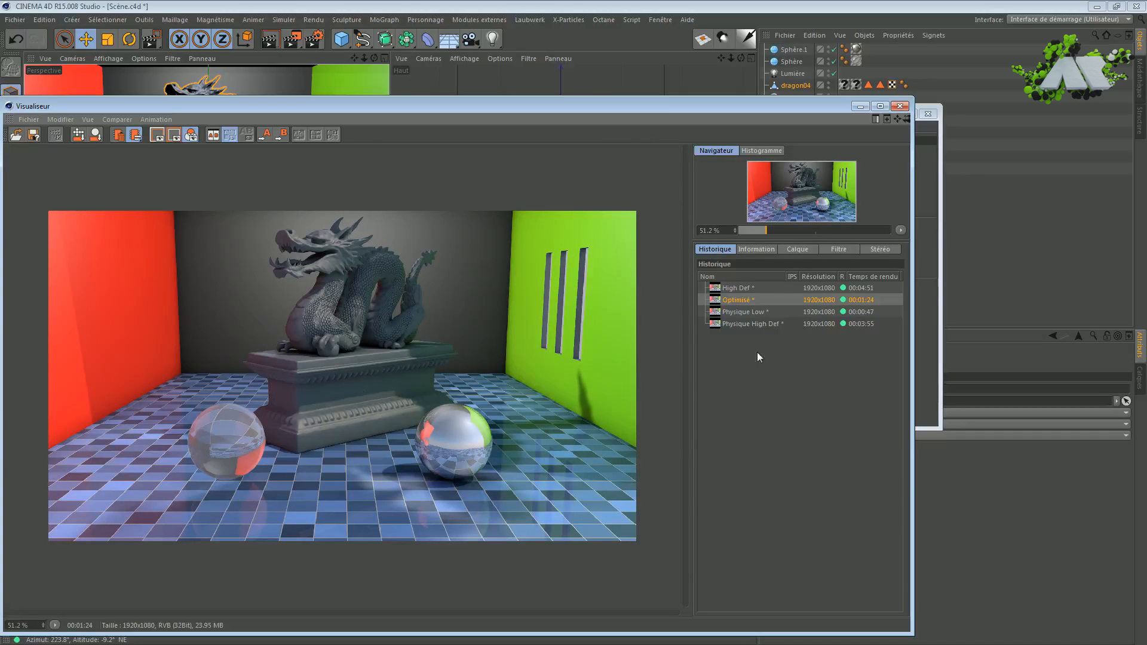
# Alternate repeatedly between the full High Def and Optimisé renders to compare their quality.
pyautogui.click(755, 288)
pyautogui.click(746, 305)
pyautogui.click(748, 293)
pyautogui.click(745, 307)
pyautogui.press('Up')
pyautogui.press('Down')
pyautogui.press('Up')
pyautogui.press('Down')
pyautogui.press('Up')
pyautogui.press('Down')
pyautogui.press('Up')
pyautogui.press('Down')
pyautogui.press('Up')
pyautogui.press('Down')
pyautogui.press('Up')
pyautogui.press('Down')
pyautogui.press('Up')
pyautogui.press('Down')
# Examine the Physique Low render up close around the reflective sphere, floor and green wall.
pyautogui.click(740, 313)
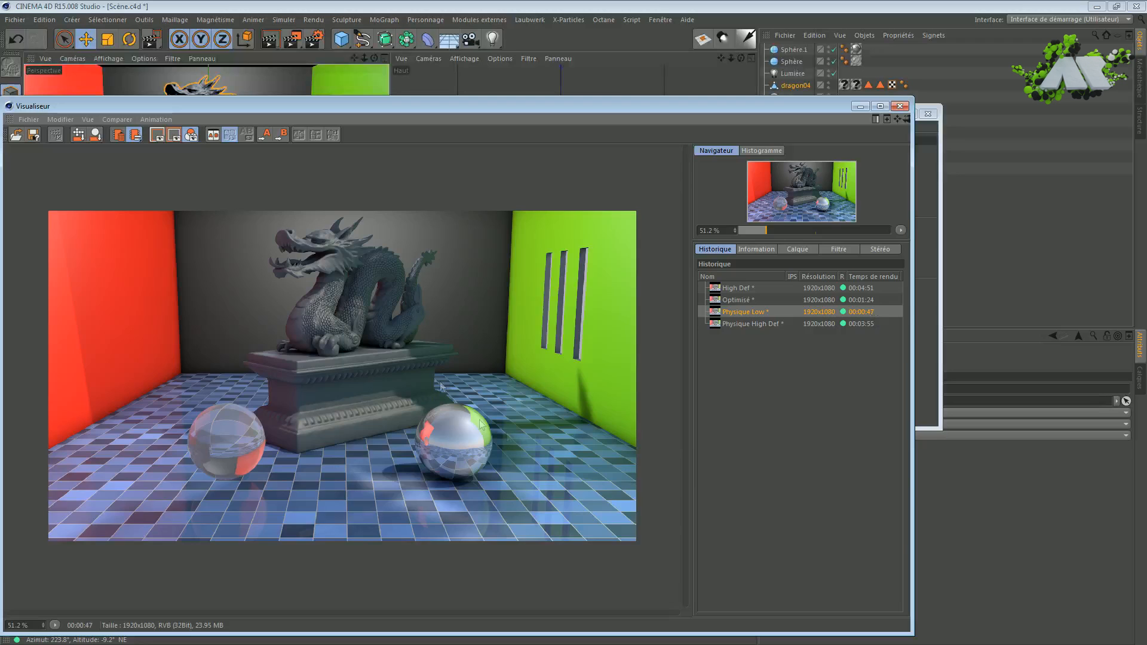
pyautogui.scroll(5, 533, 432)
pyautogui.moveTo(533, 429); pyautogui.dragTo(332, 378)
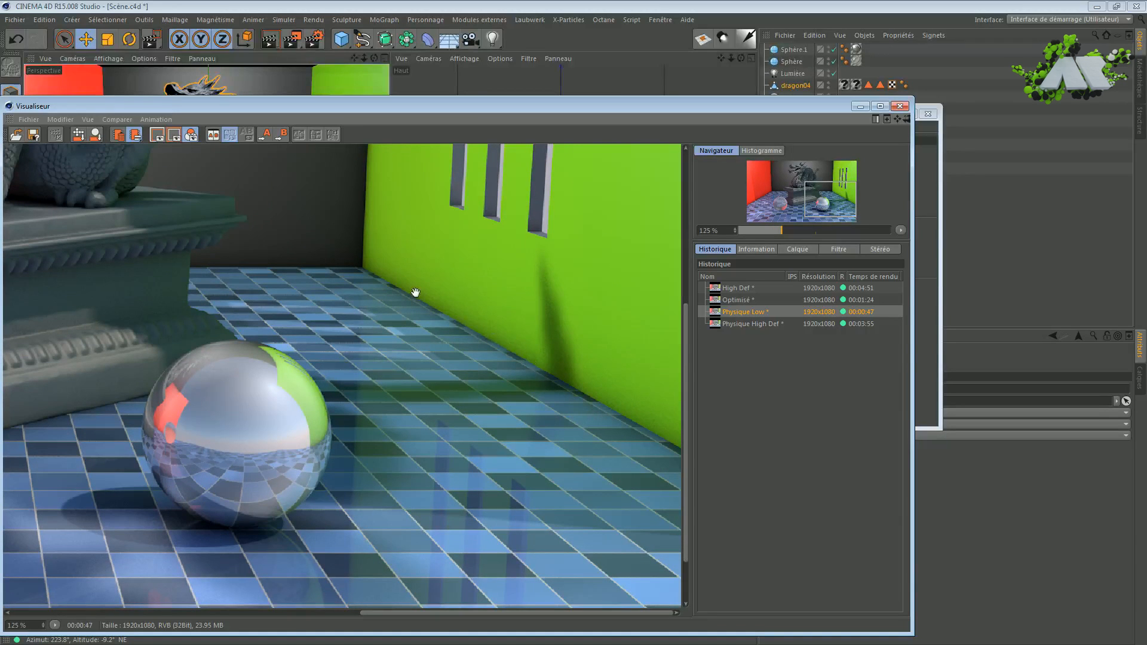
pyautogui.scroll(-1, 496, 327)
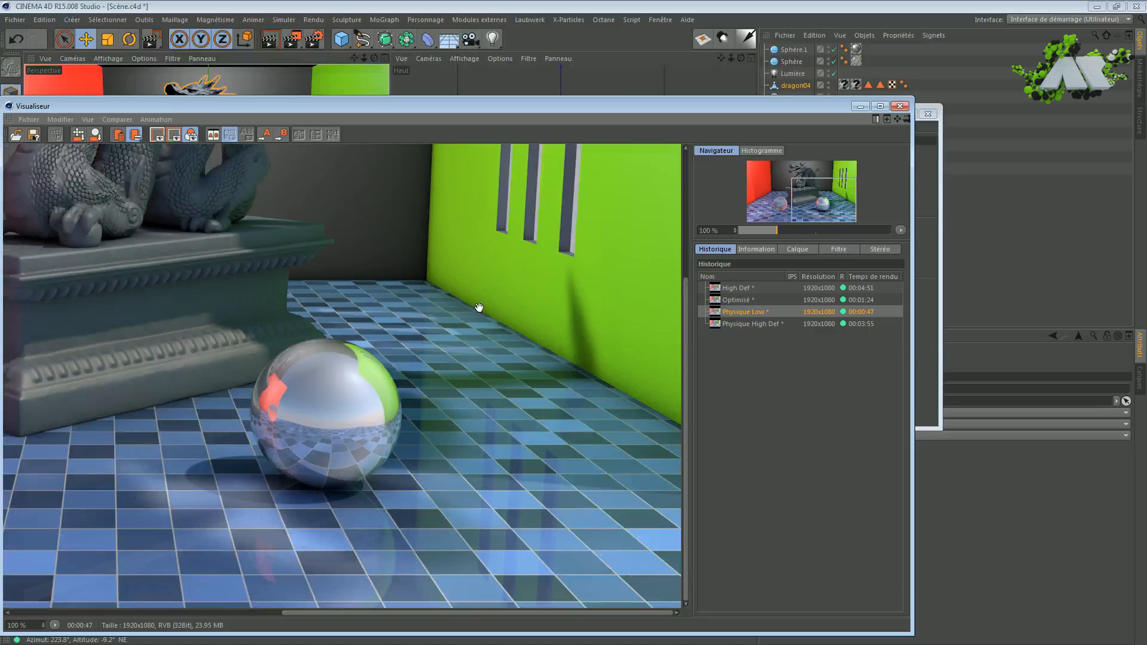
# Compare the Physique High Def render with the Physique Low render, then minimize the render viewer.
pyautogui.click(747, 323)
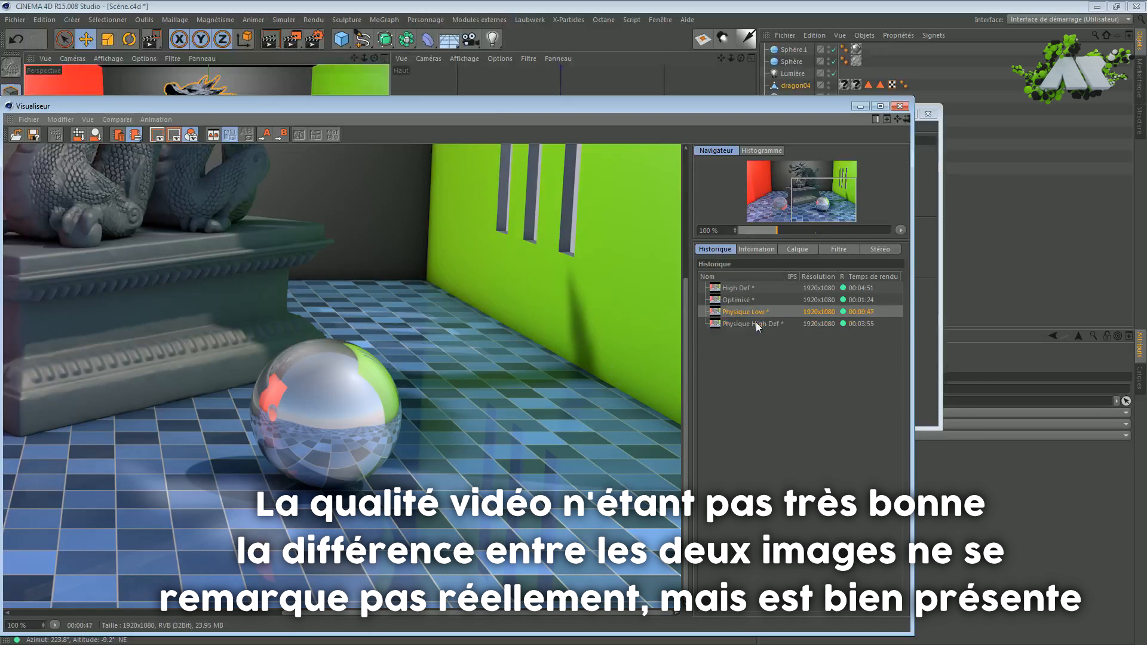
pyautogui.press('Up')
pyautogui.press('Down')
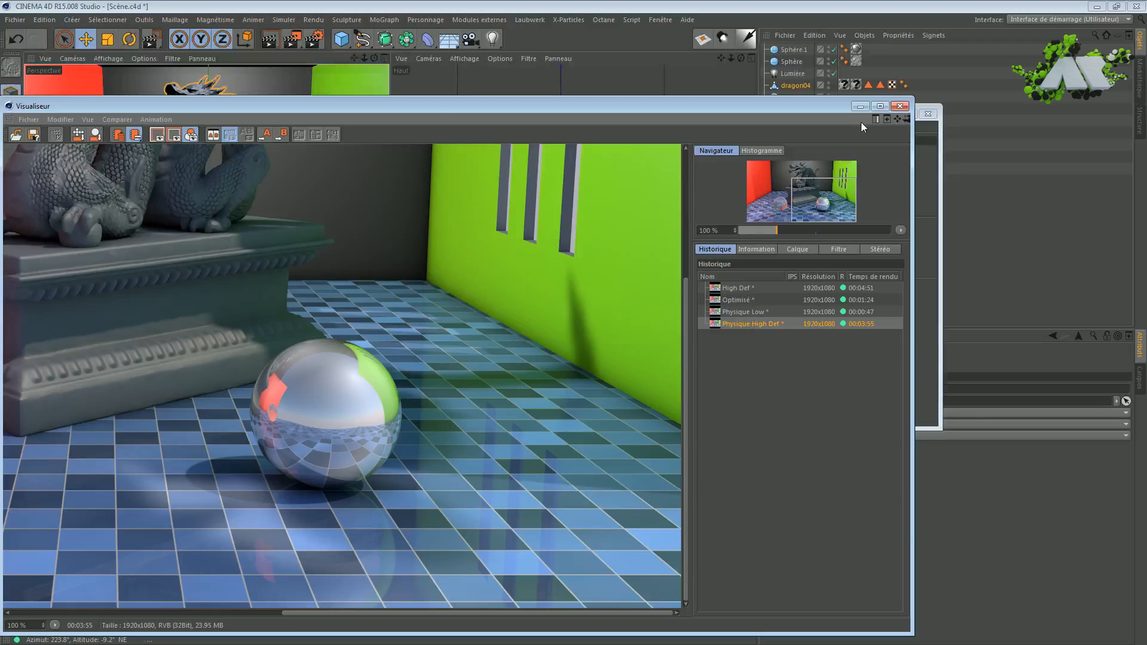
pyautogui.click(861, 106)
# Set the minimum samples (Echantillons minimum) of Occlusion ambiante to 80.
pyautogui.moveTo(663, 118); pyautogui.dragTo(527, 165)
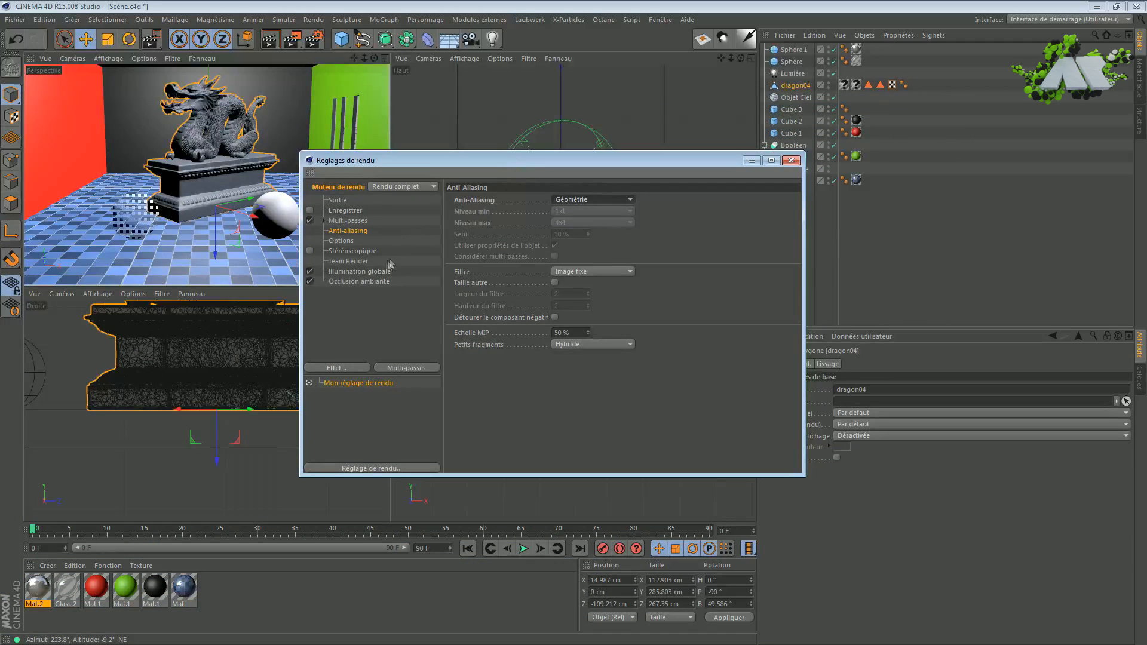
pyautogui.click(349, 281)
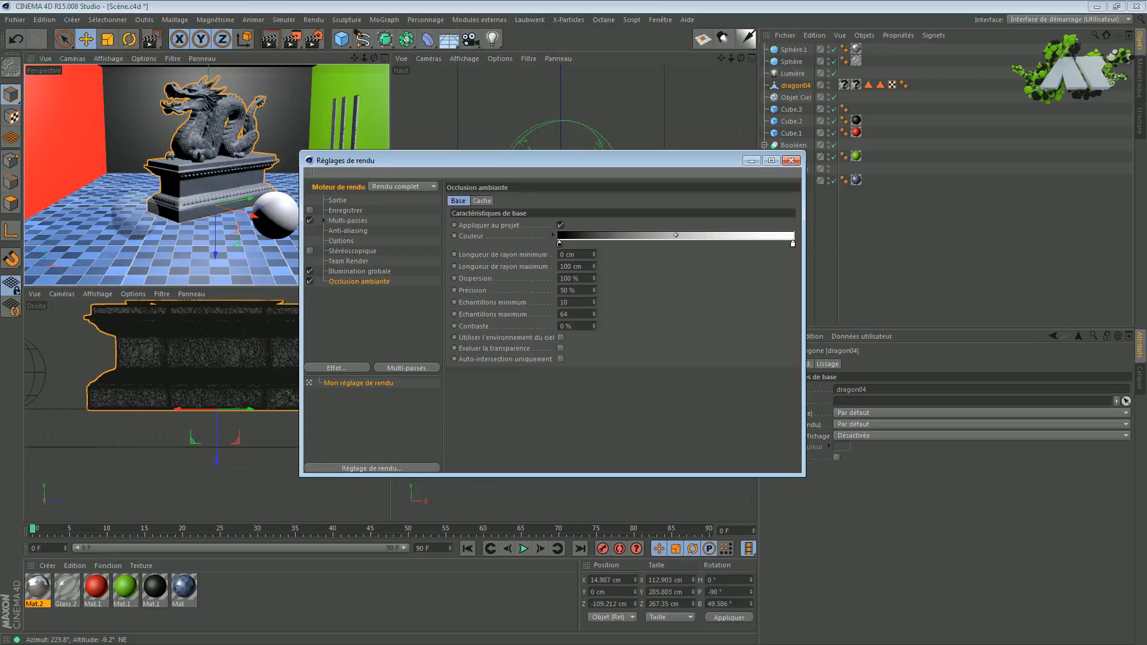
pyautogui.click(564, 302)
pyautogui.write('80')
pyautogui.press('Return')
# Switch the render engine to Physique, check the global illumination and anti-aliasing sections, and open the Physique settings.
pyautogui.click(395, 187)
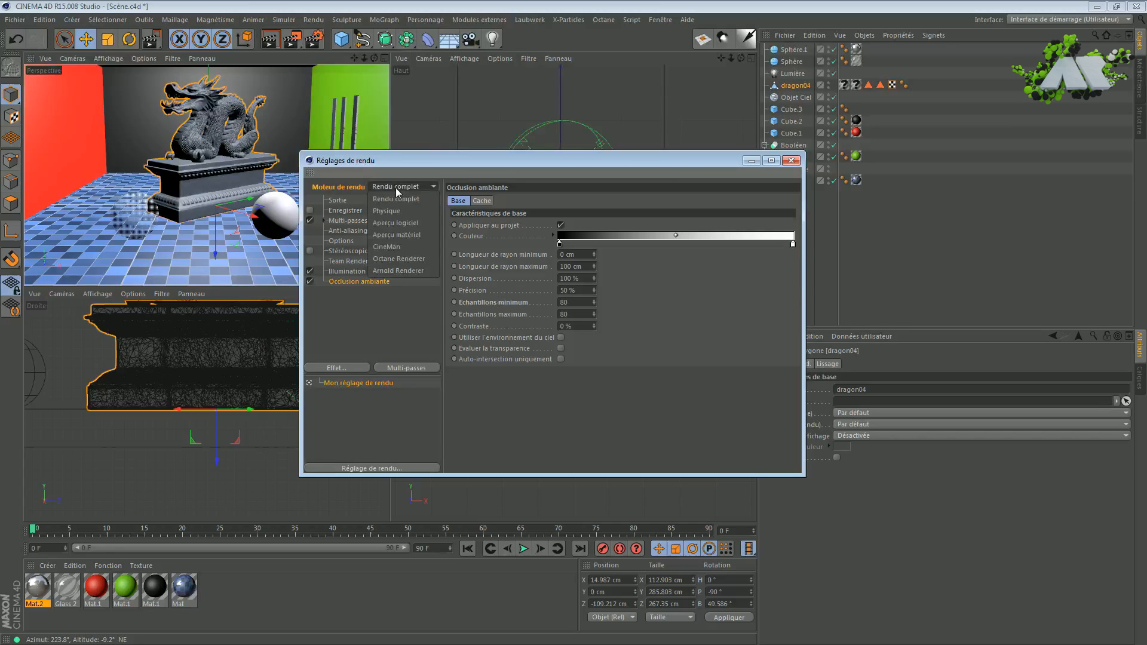
pyautogui.click(400, 211)
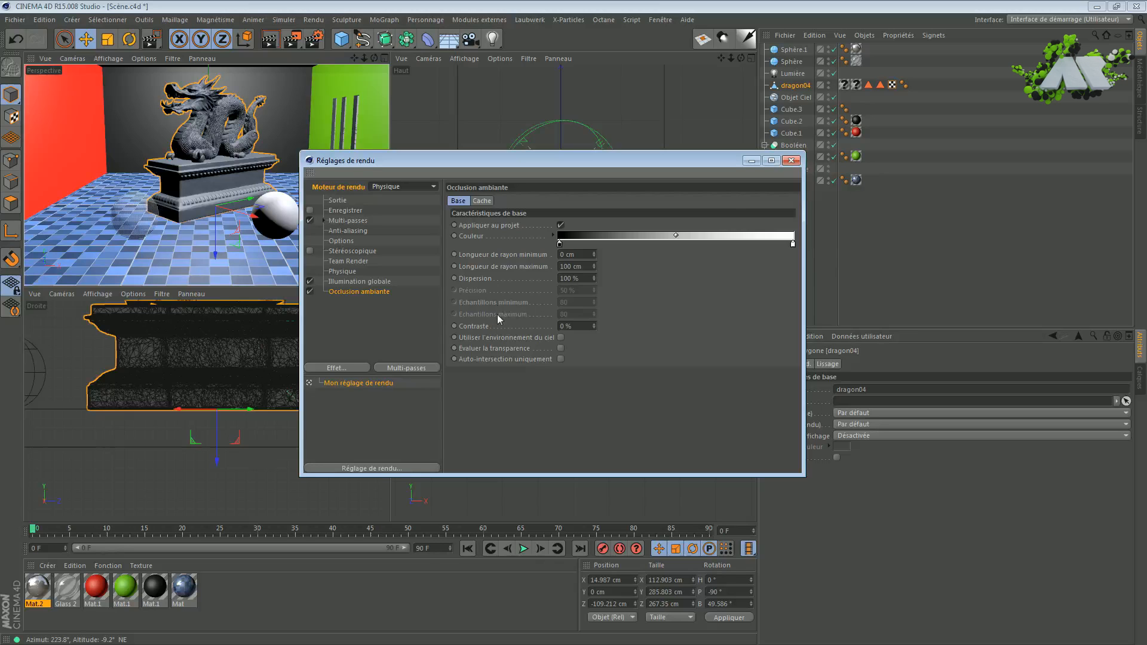
pyautogui.click(368, 283)
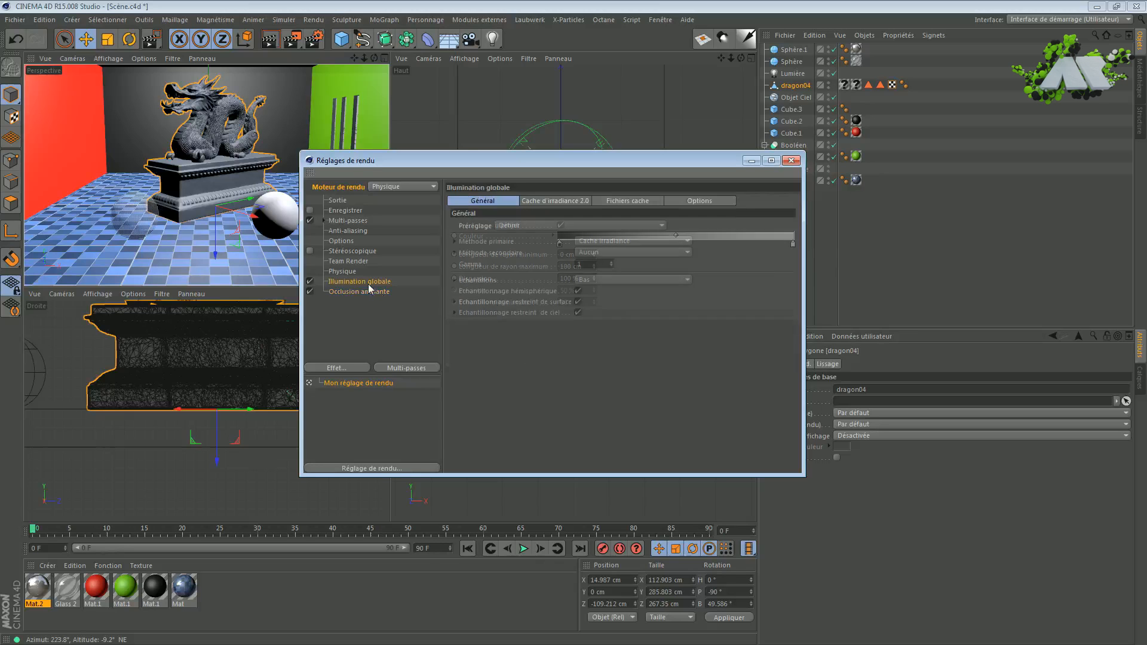
pyautogui.click(355, 231)
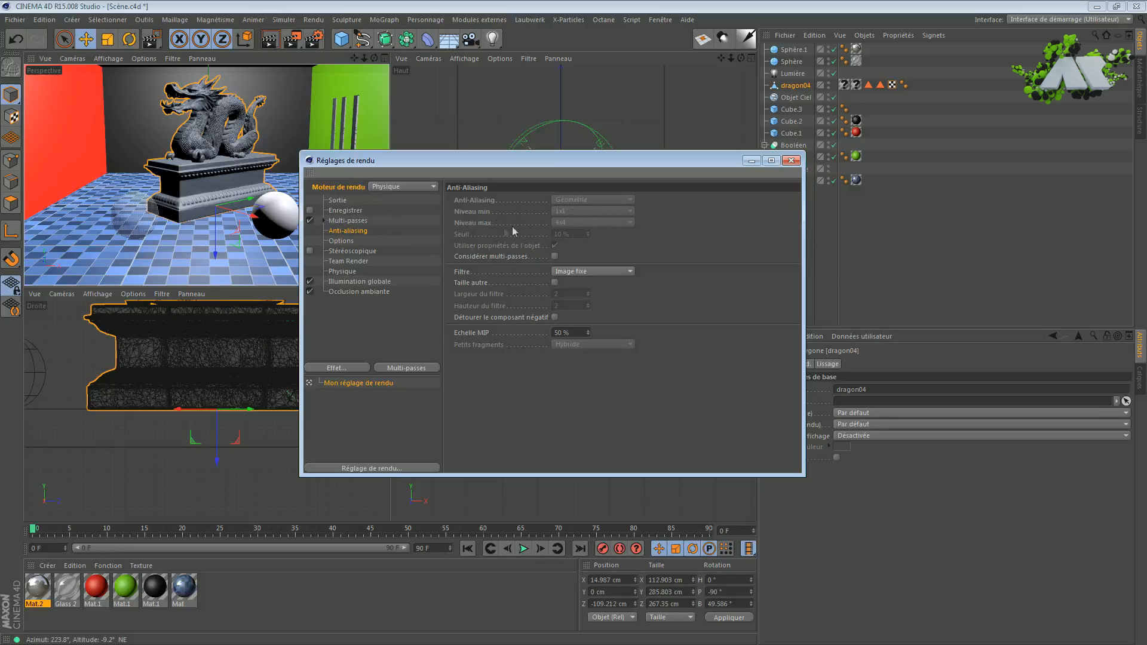
pyautogui.click(338, 273)
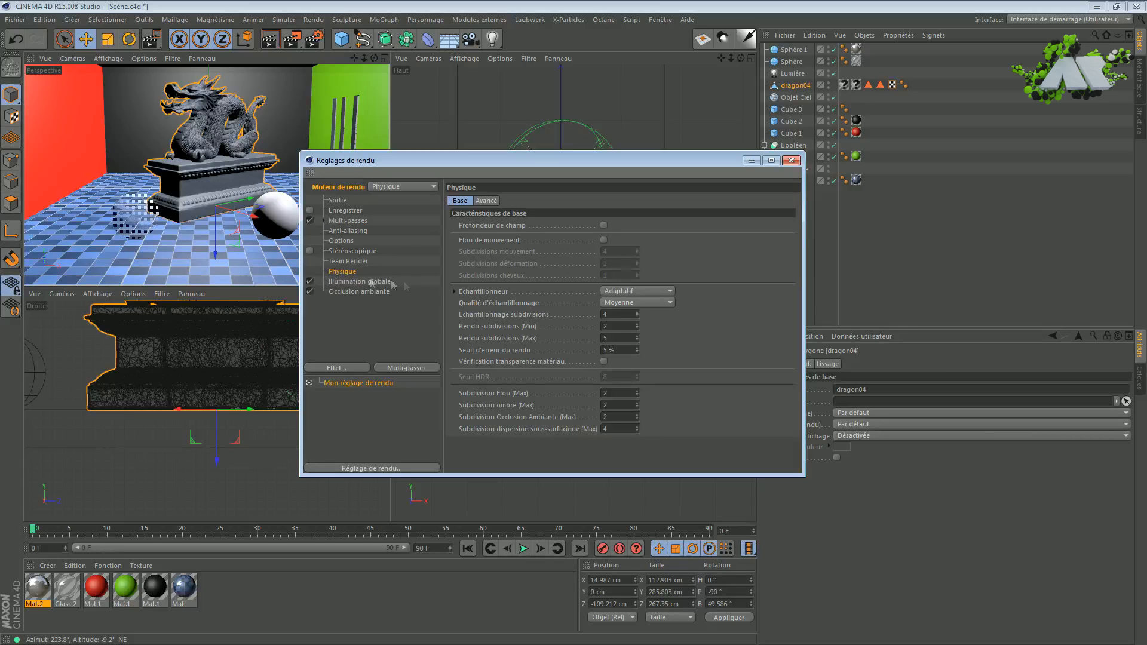
# Set the Physique sampling quality (Qualité d'échantillonnage) to Faible.
pyautogui.click(661, 303)
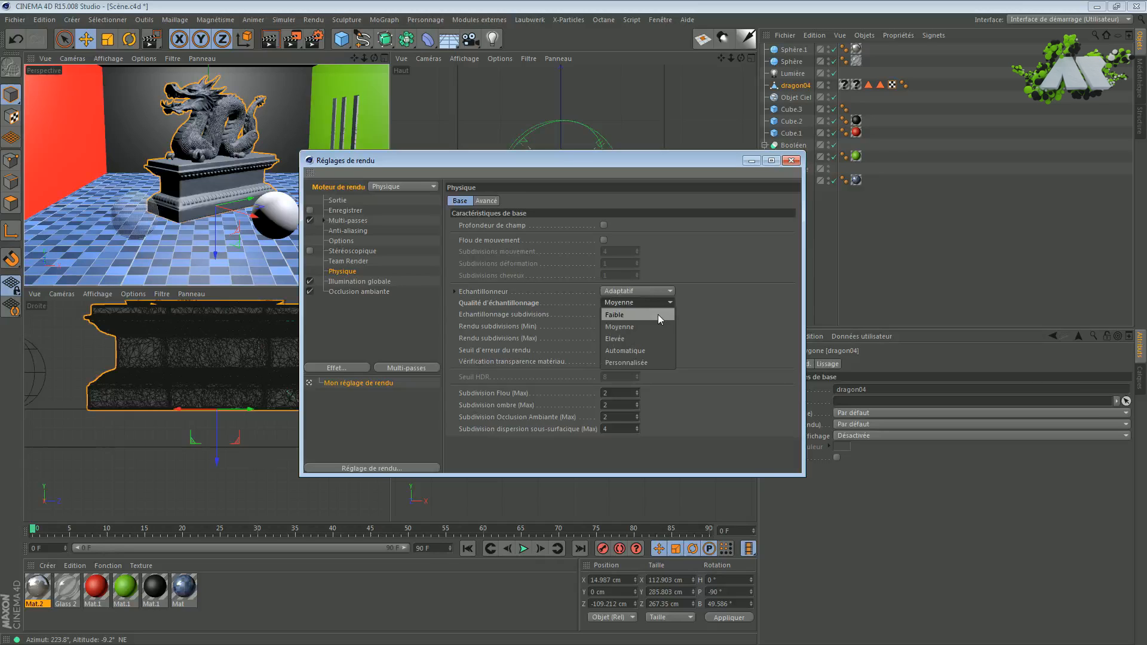
pyautogui.click(658, 316)
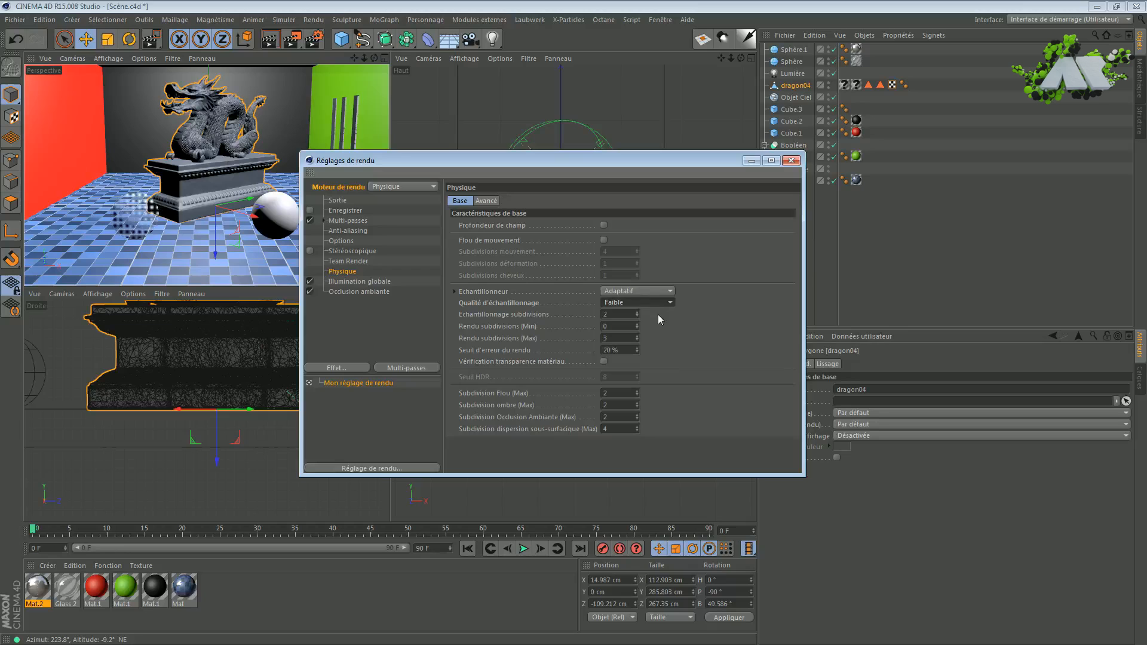
pyautogui.click(658, 300)
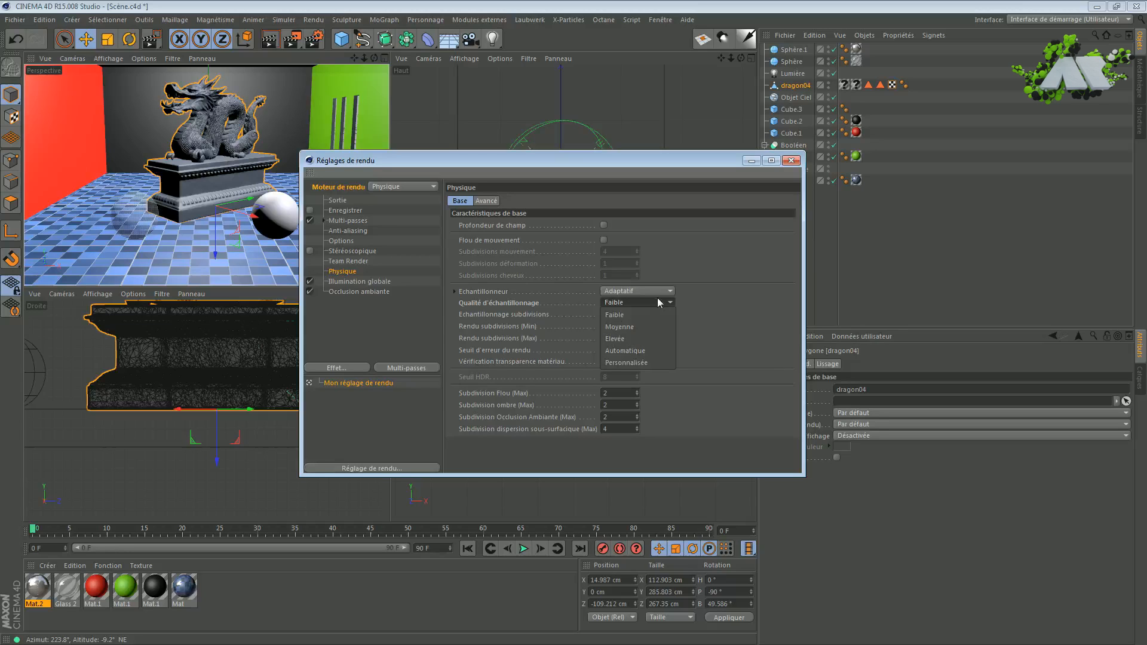
pyautogui.click(657, 299)
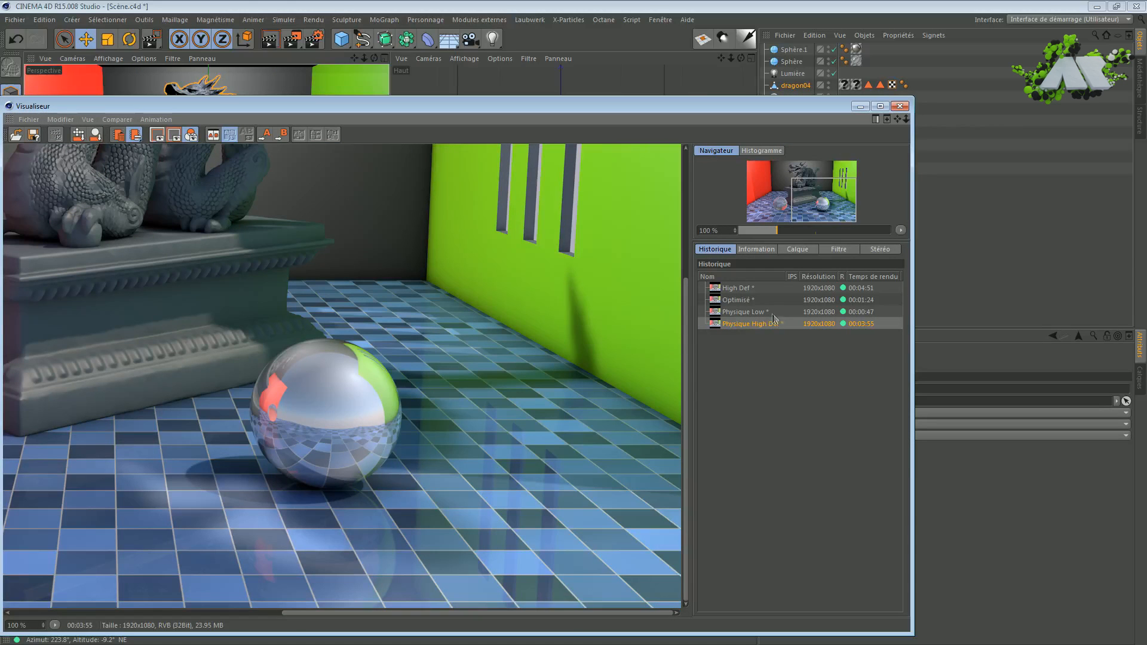
# Examine the Physique Low render up close around the reflective sphere, tiled floor and green wall.
pyautogui.click(773, 315)
pyautogui.scroll(1, 574, 351)
pyautogui.moveTo(526, 346); pyautogui.dragTo(500, 345)
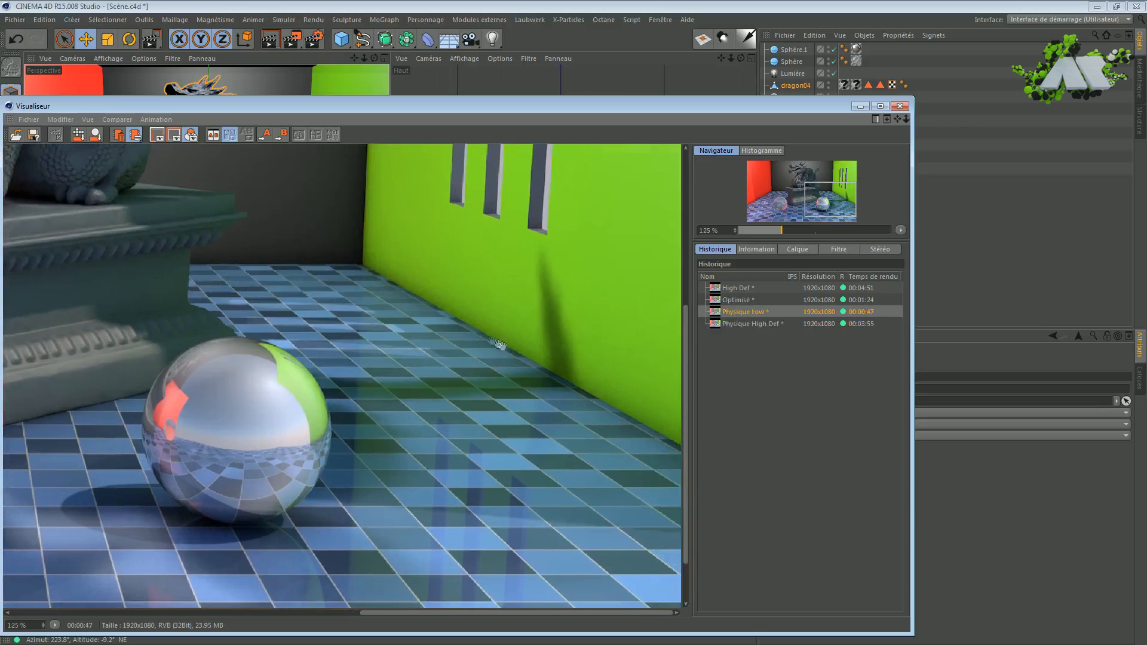
pyautogui.moveTo(487, 111); pyautogui.dragTo(489, 137)
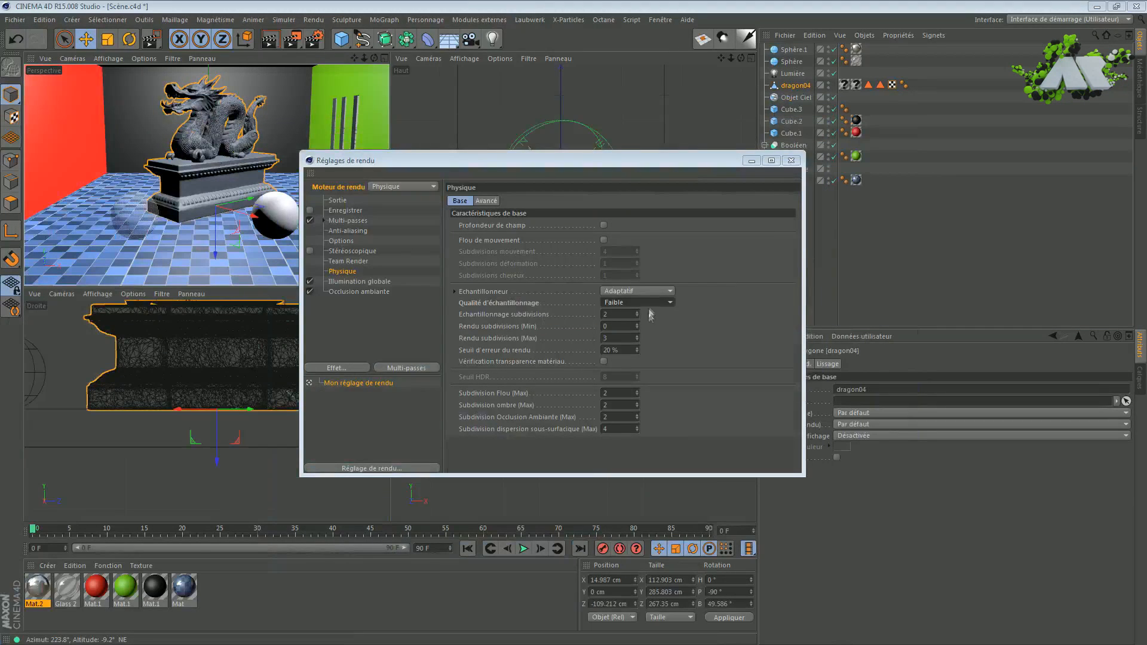
# Set the Physique sampling quality (Qualité d'échantillonnage) to Moyenne.
pyautogui.click(649, 303)
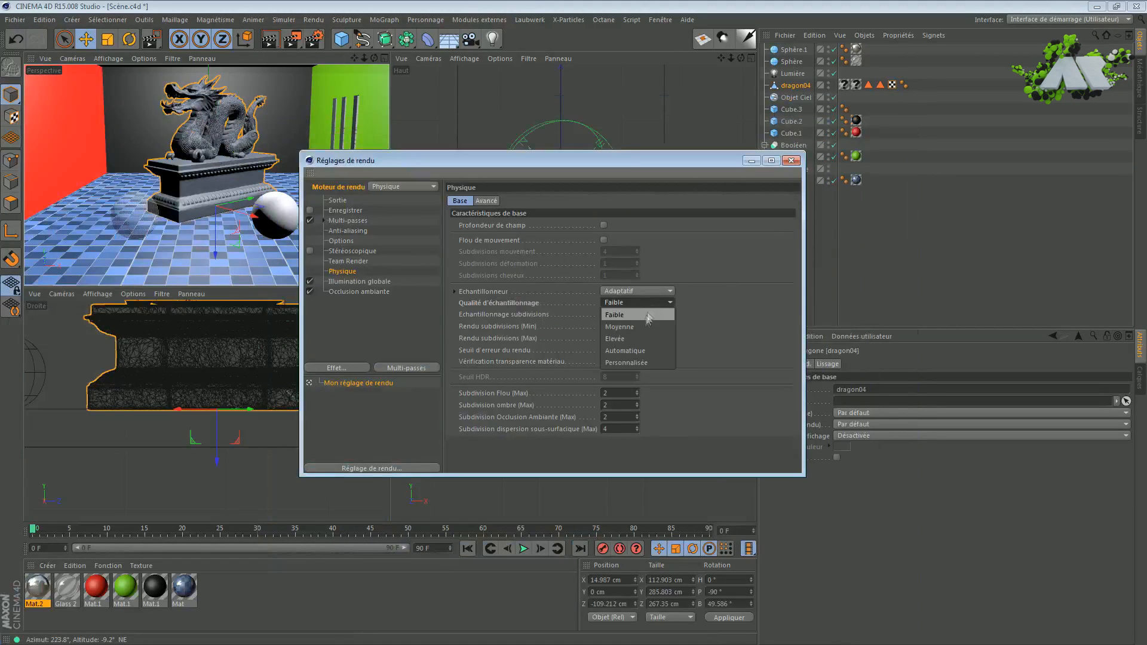
pyautogui.click(643, 325)
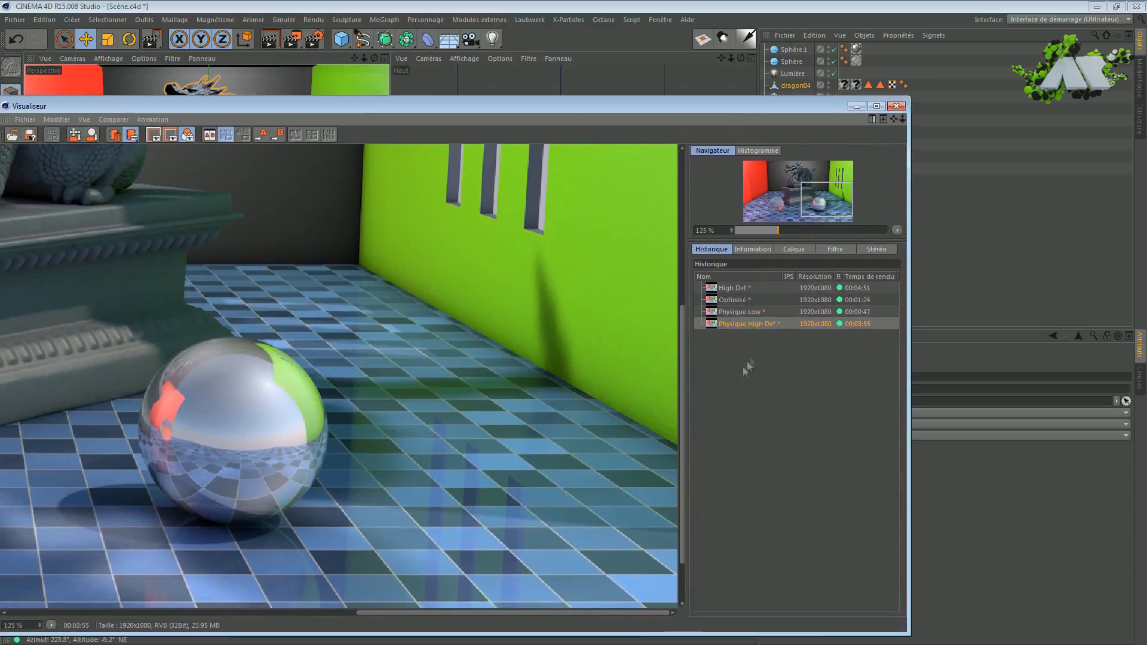
# Compare the Physique Low and Physique High Def renders around the spheres, their shadows and the pedestal base.
pyautogui.click(744, 311)
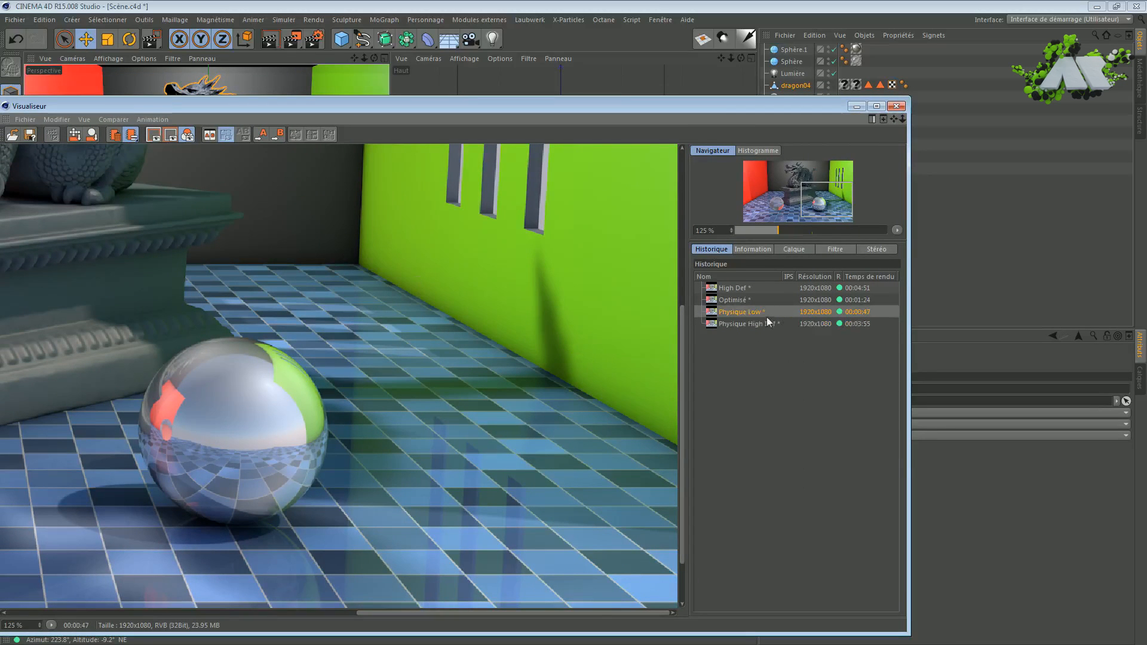
pyautogui.moveTo(211, 435); pyautogui.dragTo(377, 369)
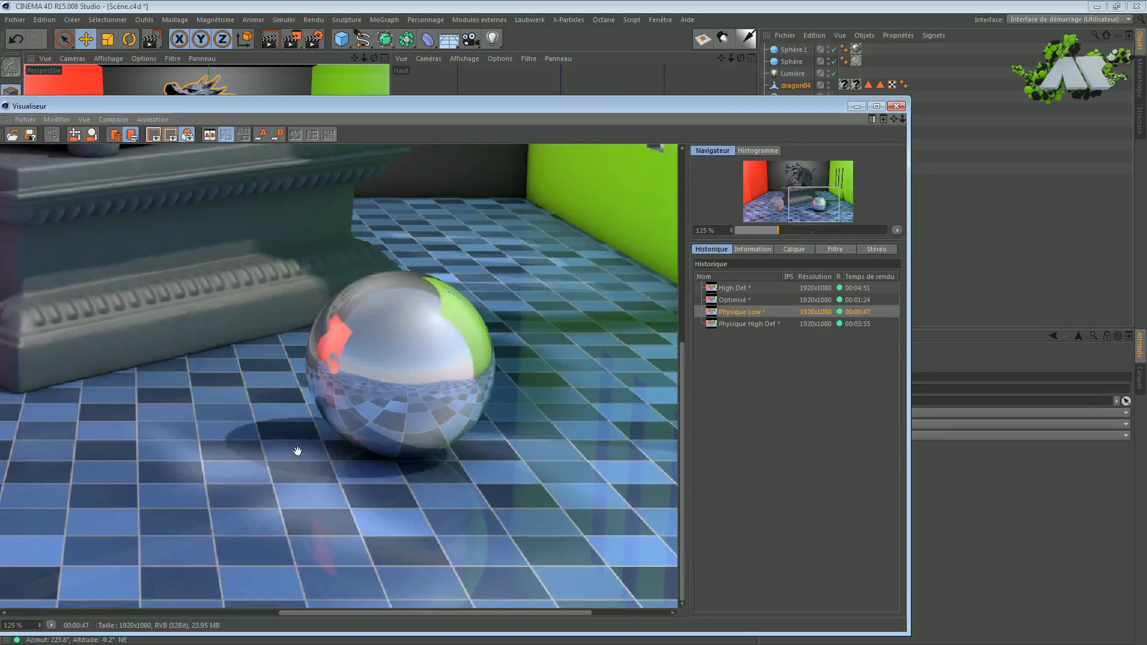
pyautogui.click(740, 324)
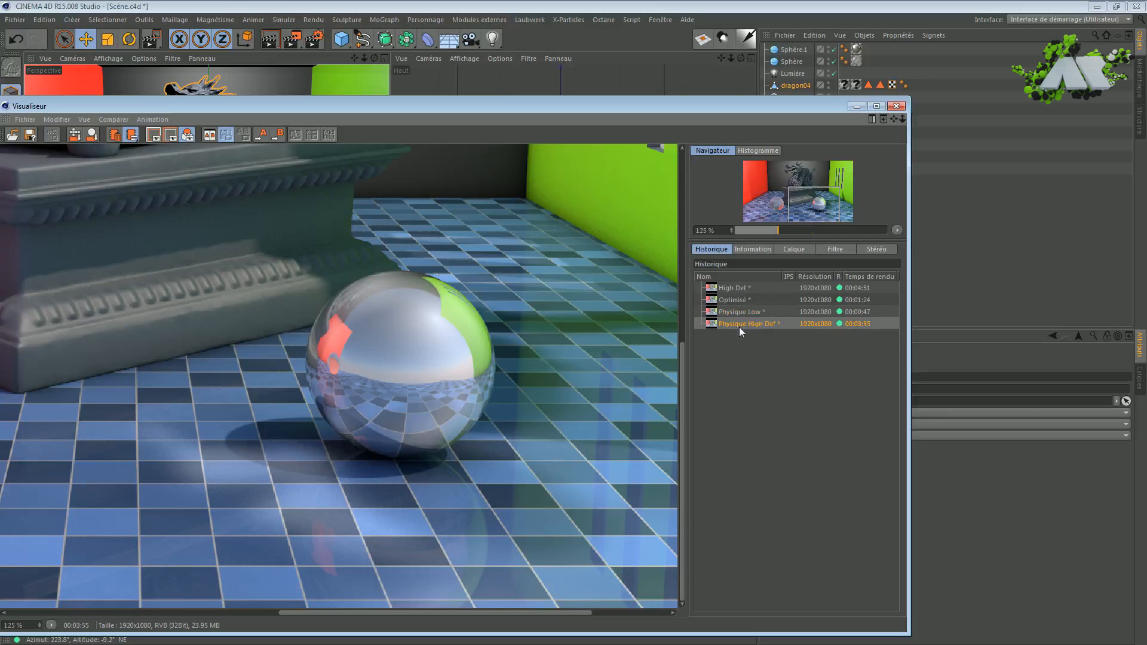
pyautogui.moveTo(330, 465); pyautogui.dragTo(568, 485)
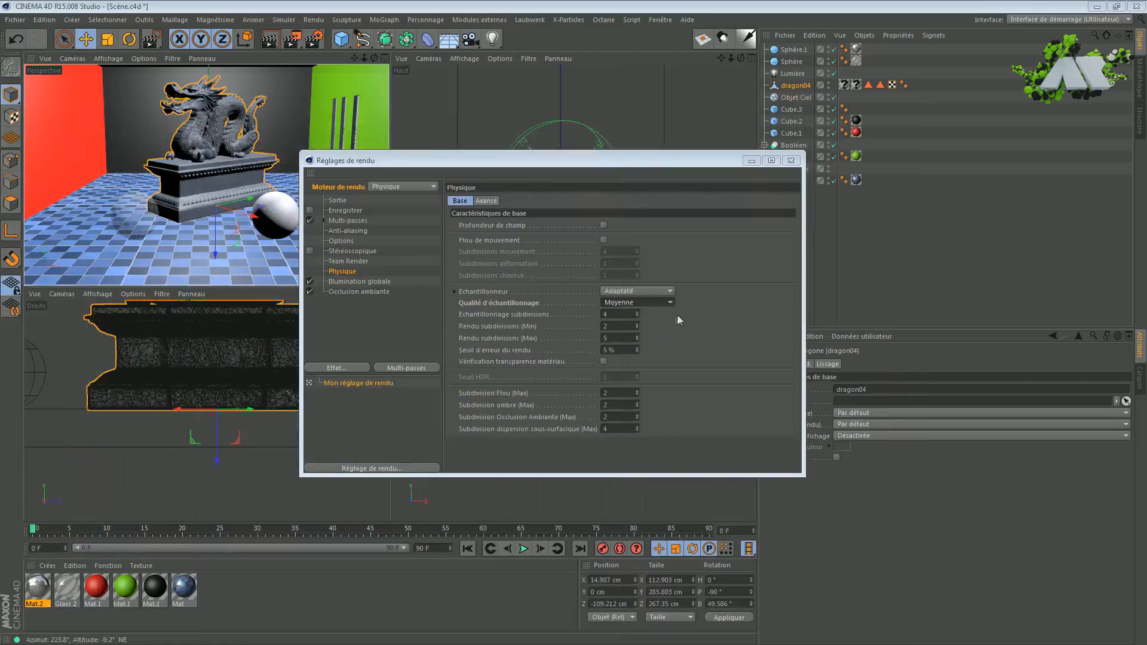
# Review the available Physique sampling quality presets and the ambient occlusion and anti-aliasing sections without changing anything.
pyautogui.click(657, 303)
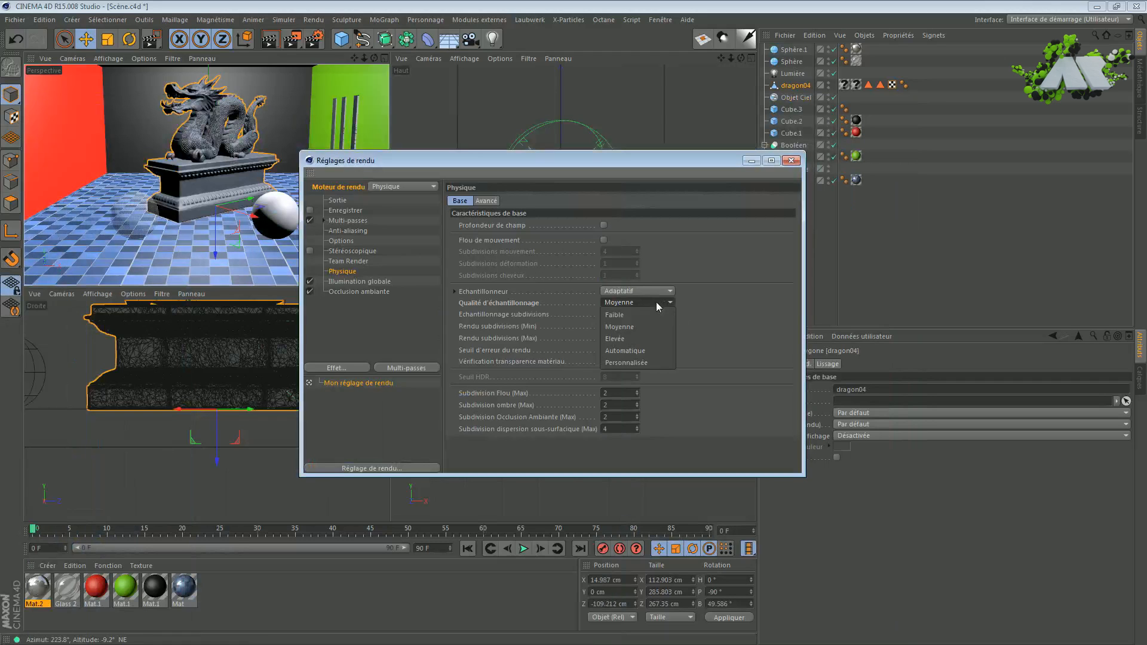
pyautogui.click(683, 322)
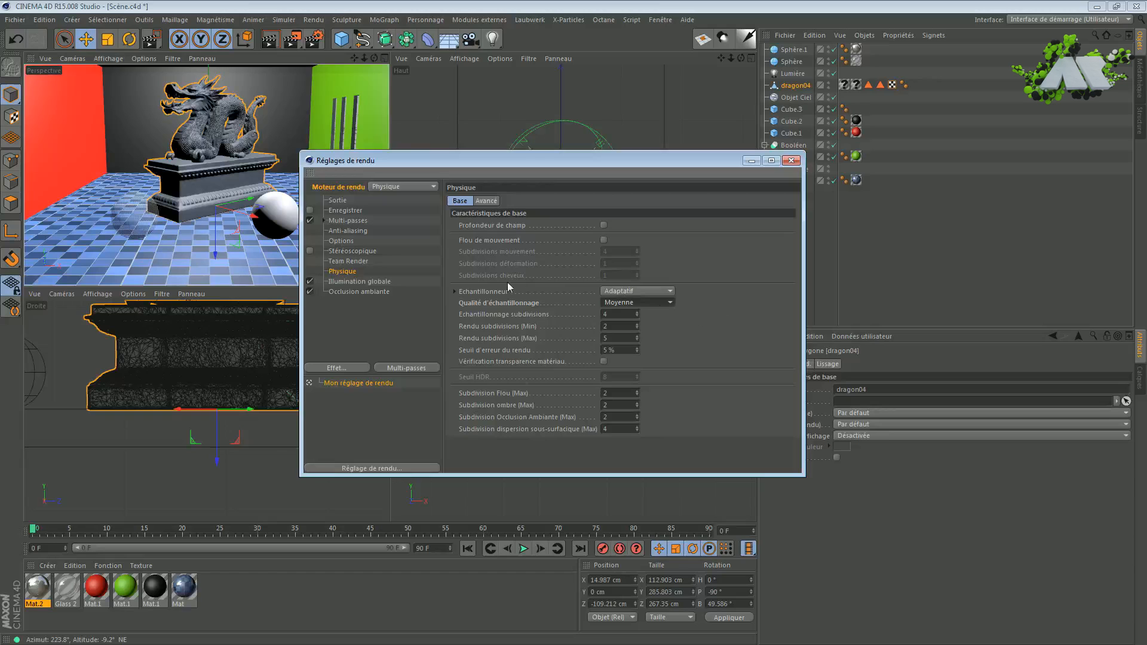
pyautogui.click(355, 293)
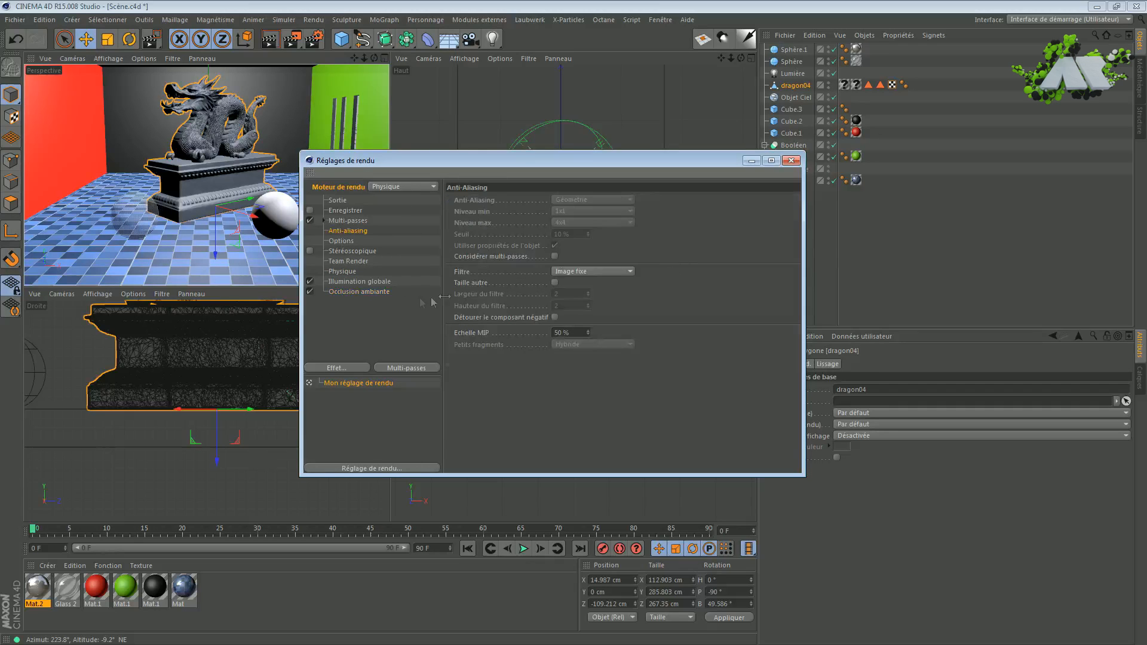
pyautogui.click(352, 272)
pyautogui.click(658, 303)
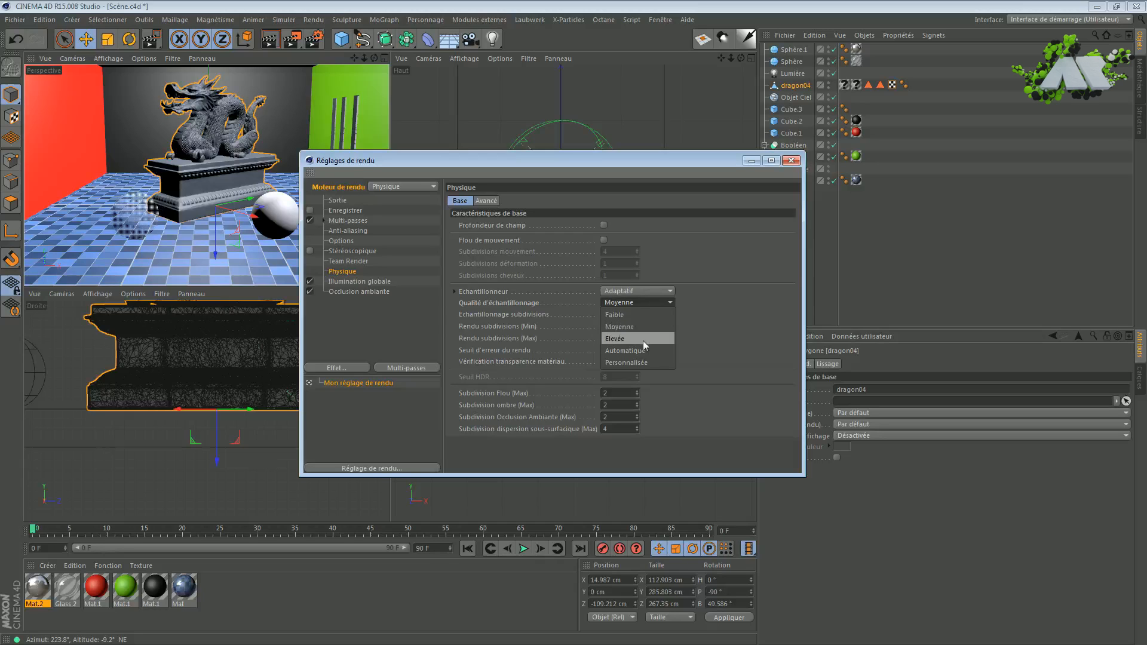
pyautogui.click(707, 322)
# Set the Physique sampling quality to Personnalisée so the subdivision values can be customised.
pyautogui.click(666, 303)
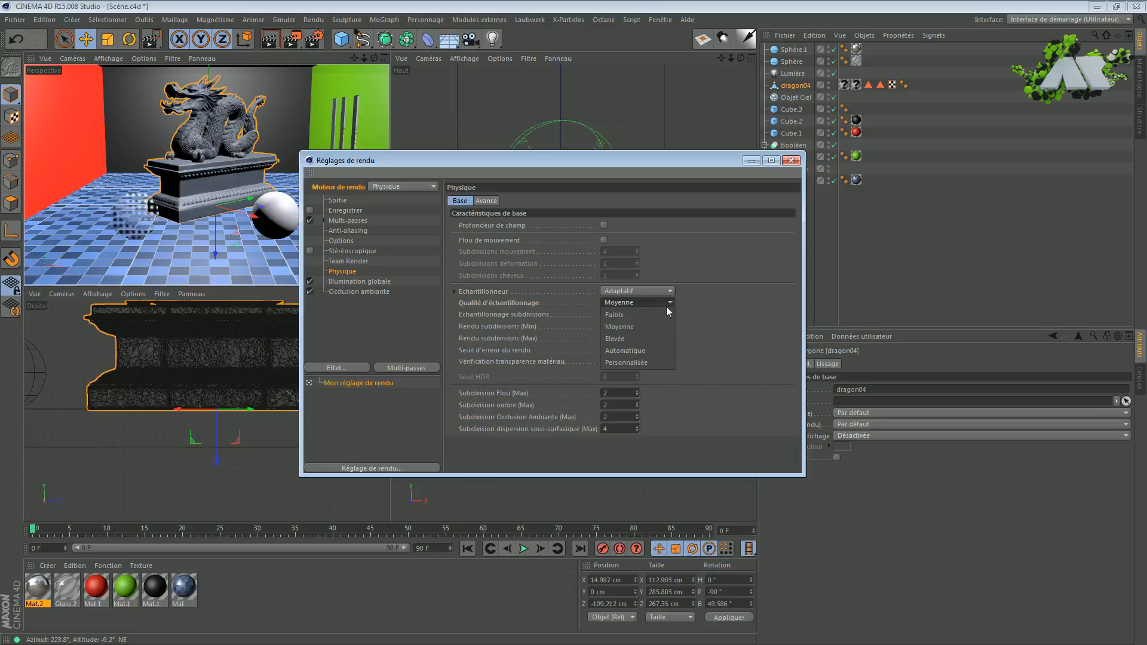
pyautogui.click(657, 363)
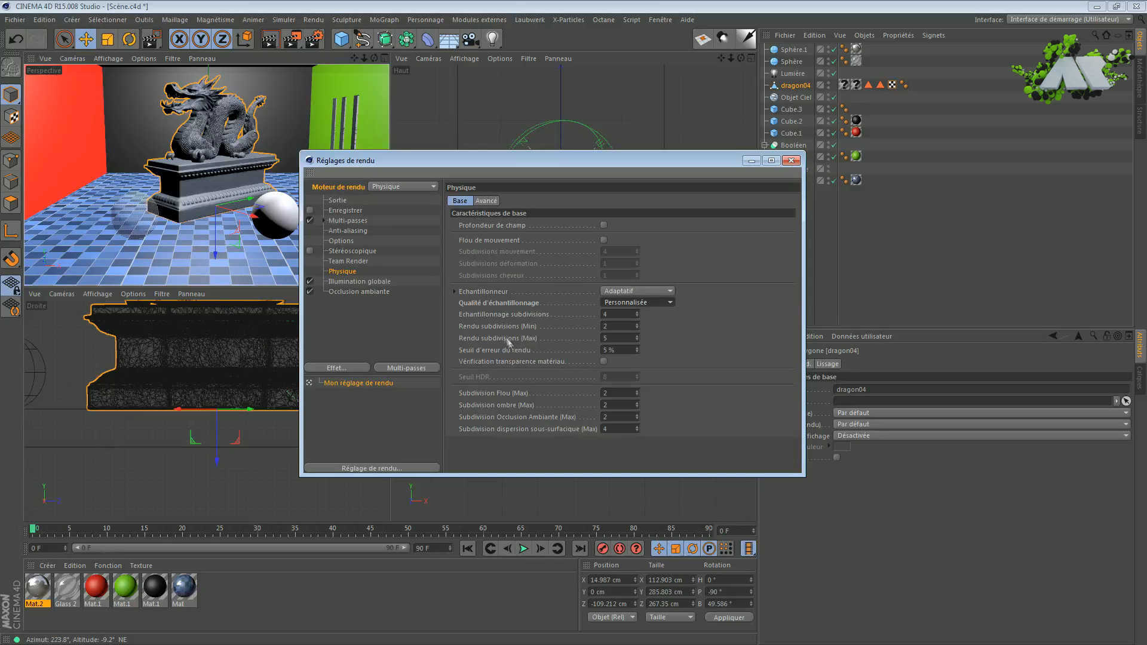
pyautogui.click(655, 302)
pyautogui.click(710, 315)
# Cycle the sampling quality through Elevée, Faible, Moyenne and Elevée to compare their subdivision values, ending on Personnalisée.
pyautogui.click(654, 303)
pyautogui.click(626, 335)
pyautogui.click(654, 302)
pyautogui.click(613, 314)
pyautogui.click(622, 302)
pyautogui.click(618, 325)
pyautogui.click(639, 302)
pyautogui.click(639, 336)
pyautogui.click(644, 302)
pyautogui.click(644, 366)
# Try raising sampling subdivisions to 10.5 and render subdivisions to 7.9 minimum and 14.7 maximum, then undo these changes.
pyautogui.moveTo(637, 340); pyautogui.dragTo(640, 318)
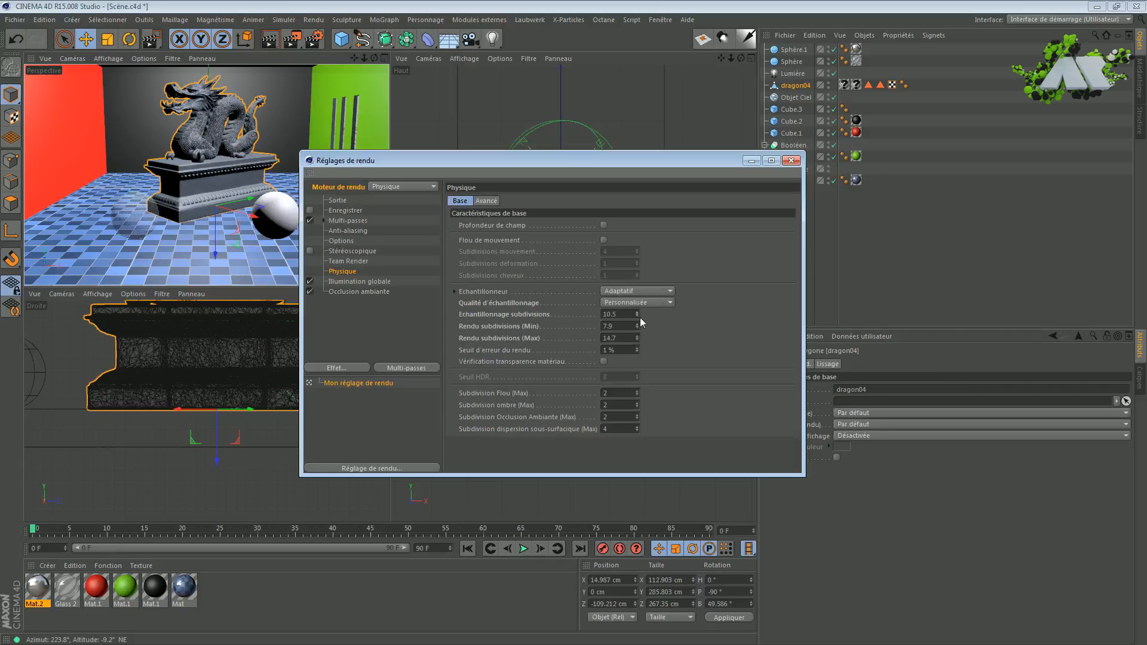
pyautogui.hotkey('ctrl', 'z')
pyautogui.hotkey('ctrl', 'z')
pyautogui.hotkey('ctrl', 'z')
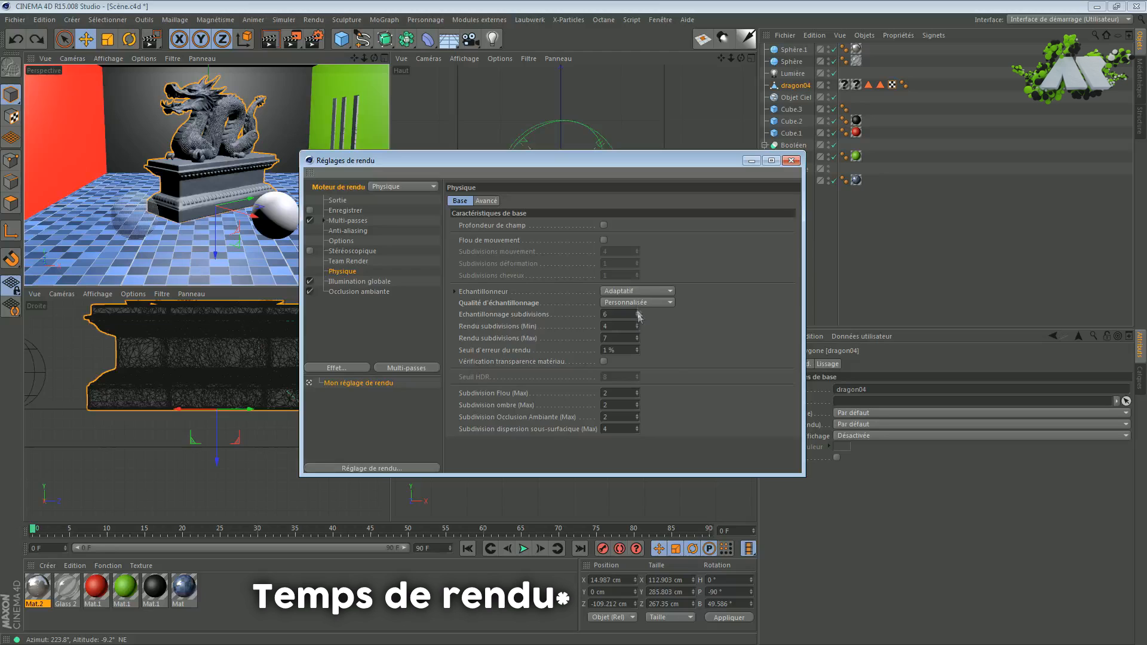
# Return the Physique sampling quality from the custom setting to the Moyenne preset.
pyautogui.click(636, 303)
pyautogui.click(637, 326)
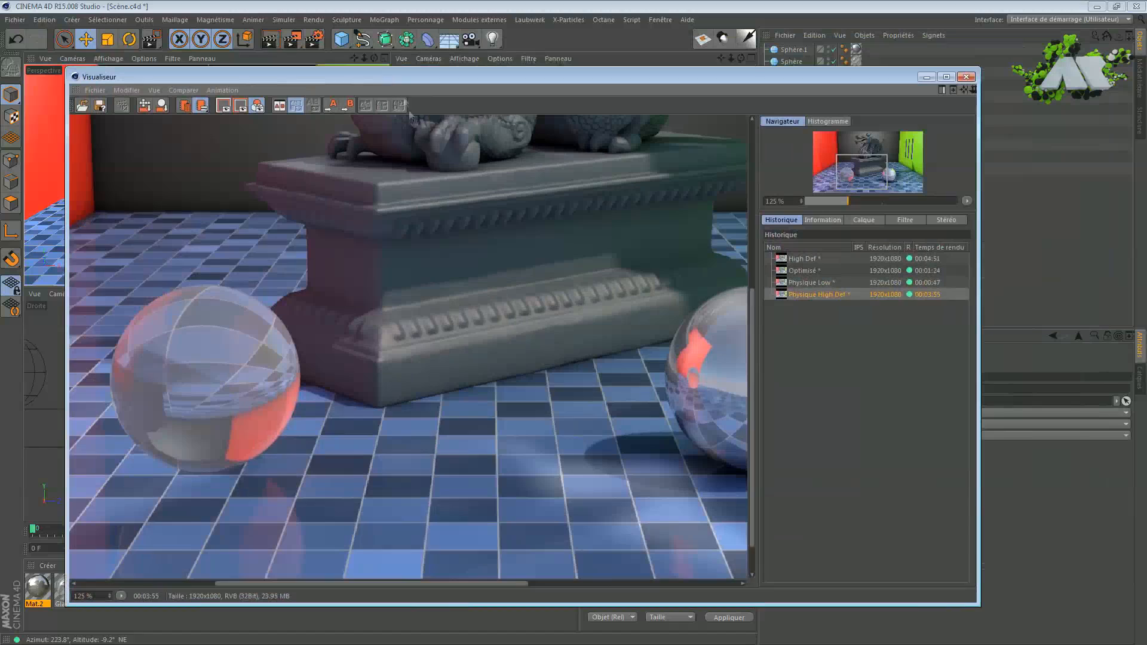
# View the whole Physique High Def render and rearrange the render viewer and render settings windows.
pyautogui.scroll(-1, 583, 261)
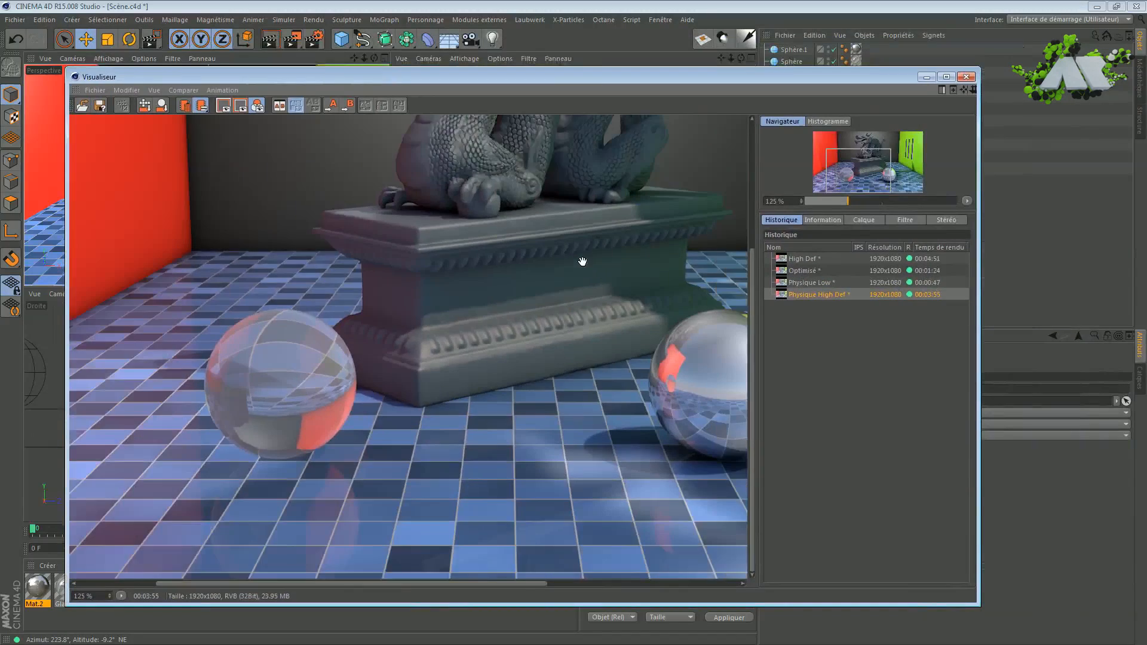
pyautogui.scroll(-3, 582, 261)
pyautogui.scroll(-1, 579, 260)
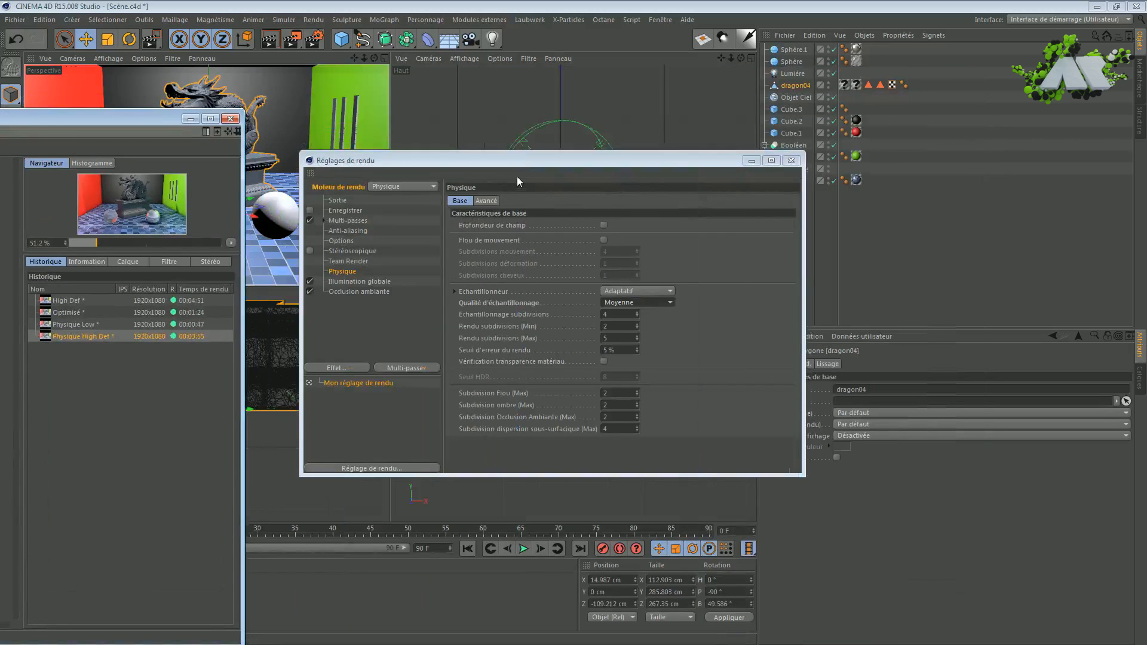
pyautogui.moveTo(517, 162); pyautogui.dragTo(546, 163)
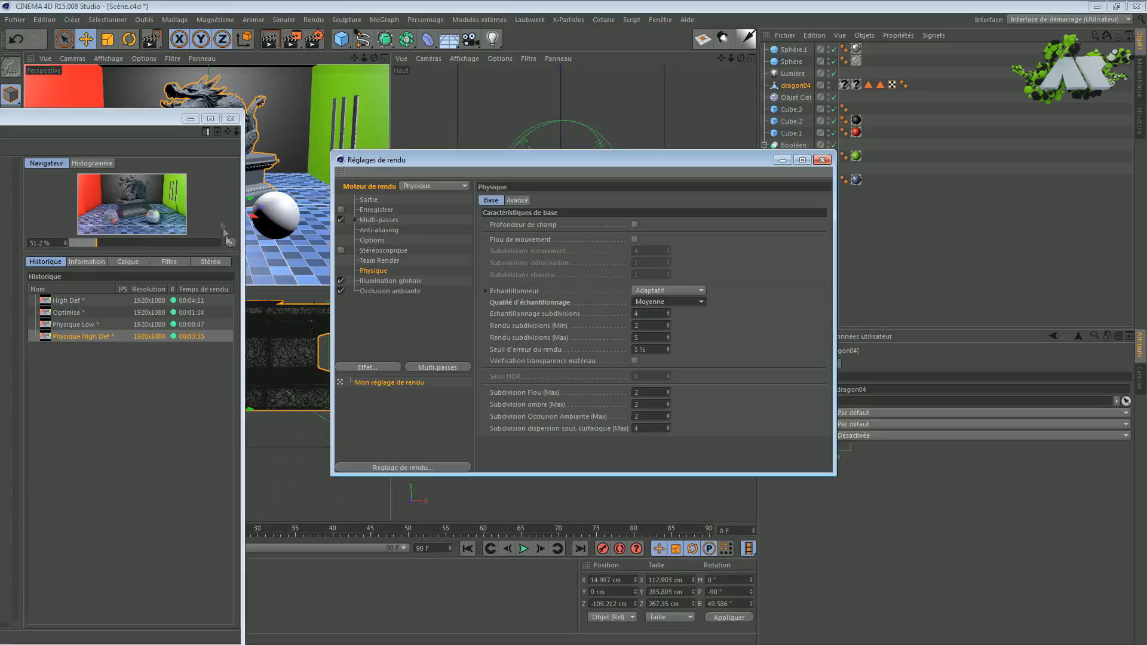
pyautogui.moveTo(167, 120); pyautogui.dragTo(891, 82)
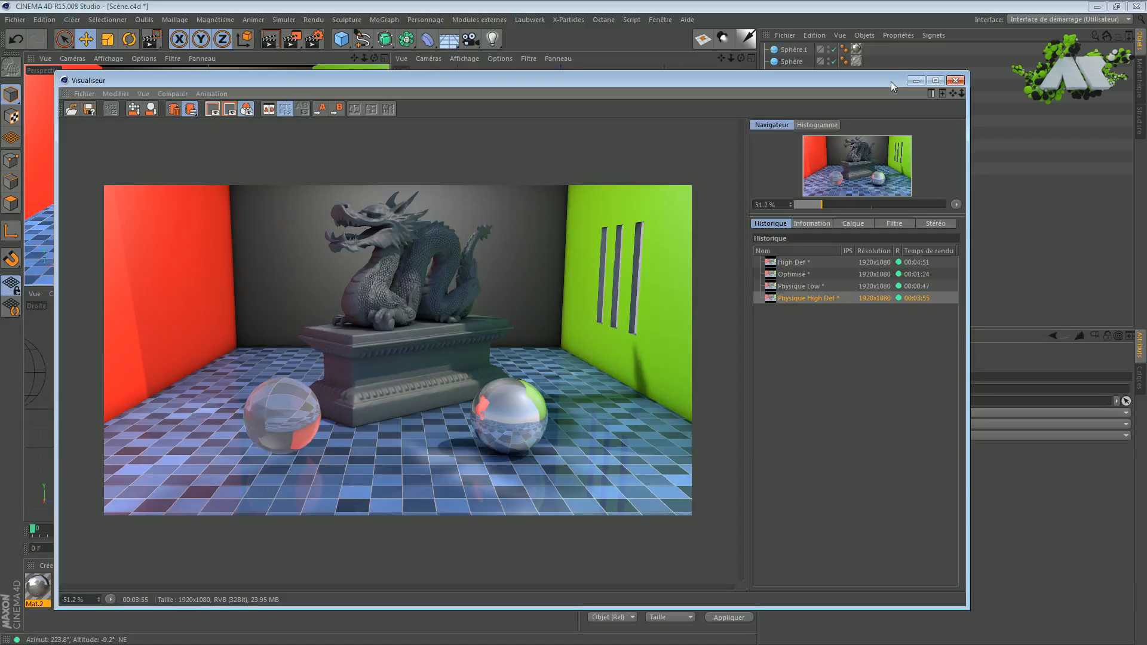
# Inspect the Physique High Def render at slightly different magnifications, then minimize the render viewer.
pyautogui.scroll(1, 503, 332)
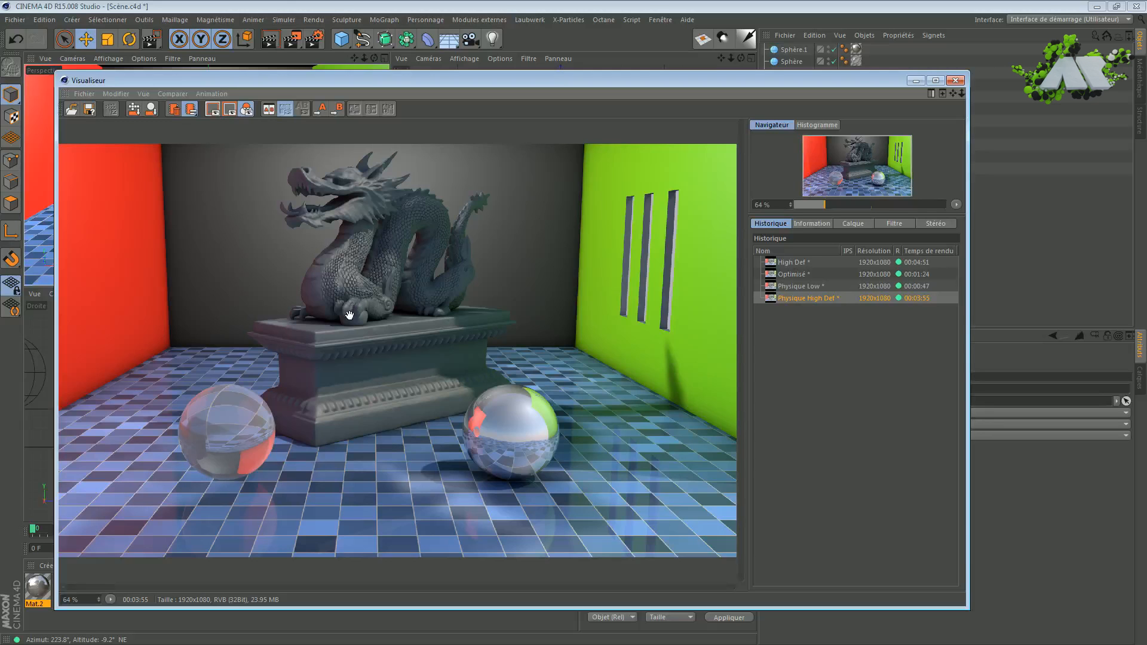
pyautogui.scroll(-1, 336, 340)
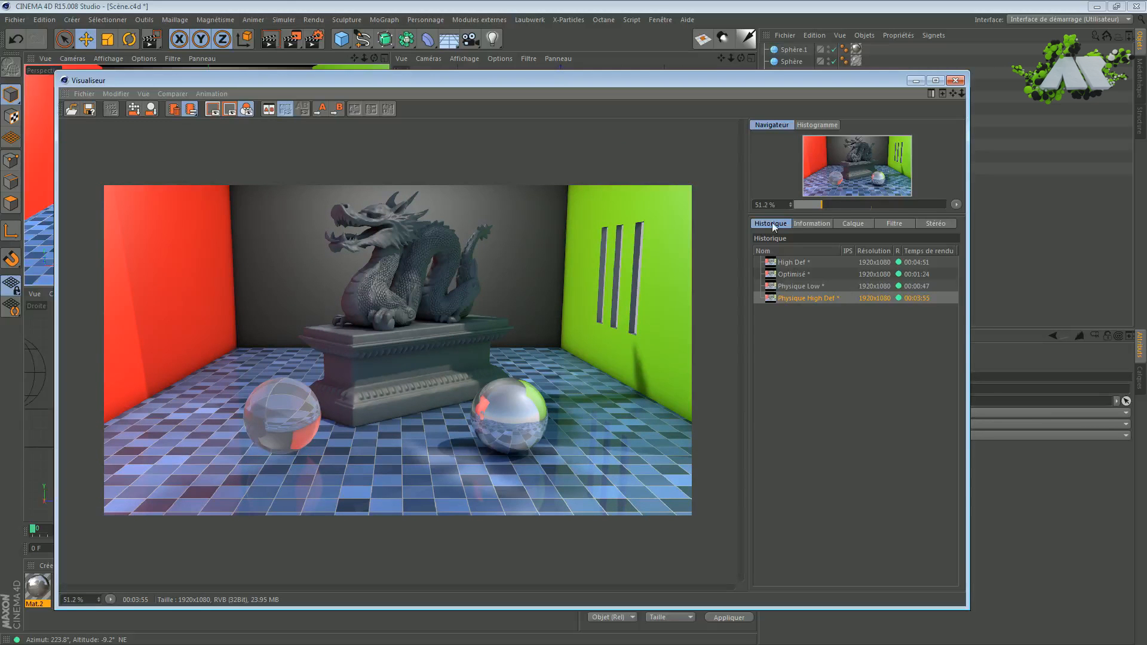
pyautogui.moveTo(822, 205); pyautogui.dragTo(825, 210)
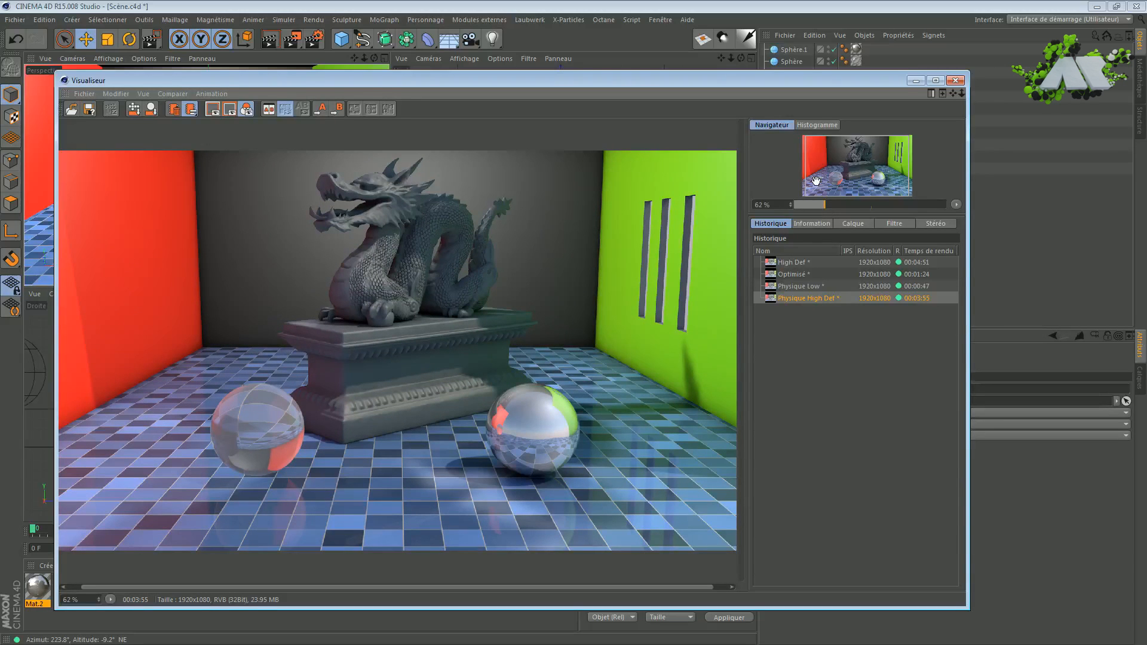
pyautogui.click(916, 81)
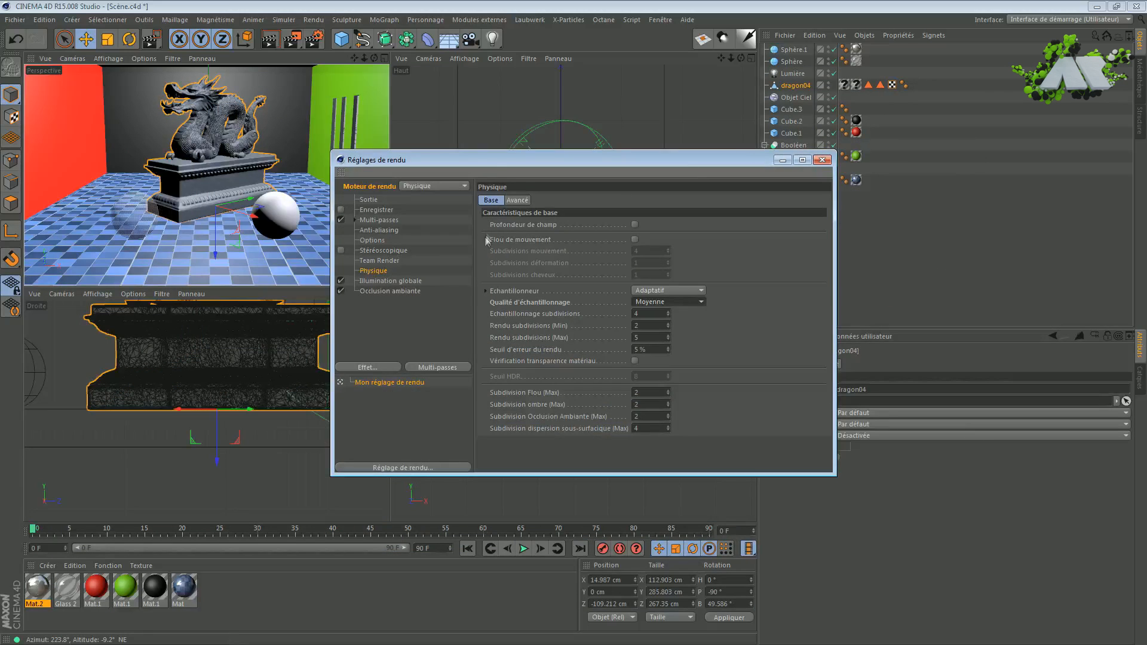
# Set the render engine to Rendu complet and move the render settings window below the perspective and top views.
pyautogui.moveTo(382, 160); pyautogui.dragTo(357, 154)
pyautogui.click(353, 275)
pyautogui.click(431, 182)
pyautogui.click(425, 192)
pyautogui.click(363, 275)
pyautogui.click(367, 309)
pyautogui.moveTo(515, 153); pyautogui.dragTo(608, 95)
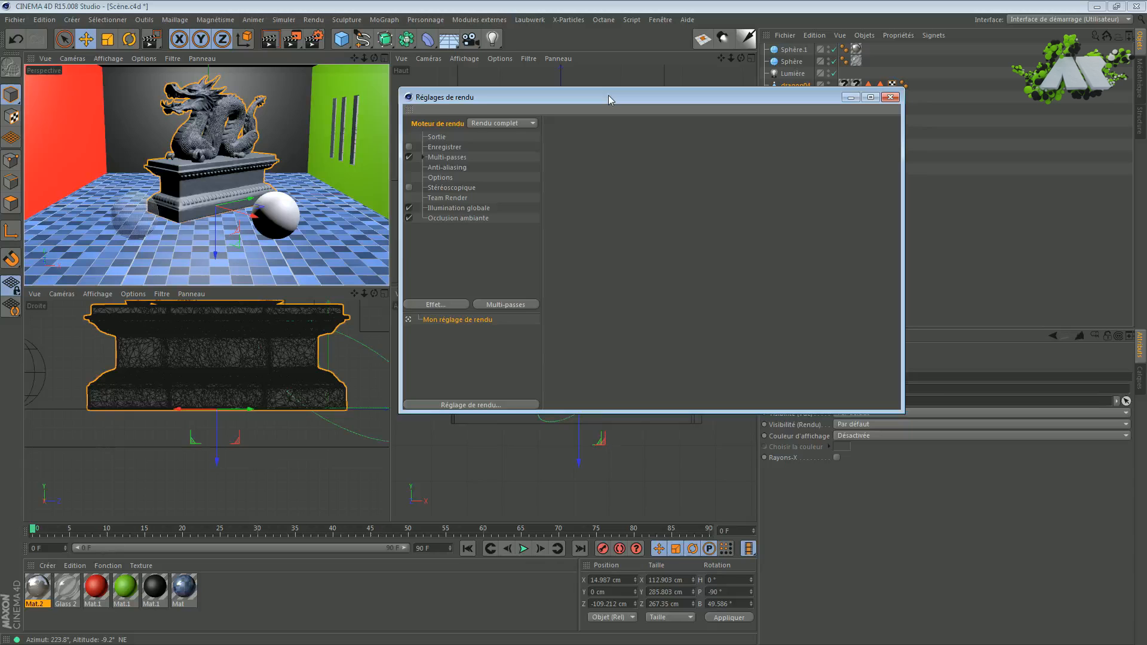
pyautogui.moveTo(608, 95); pyautogui.dragTo(603, 303)
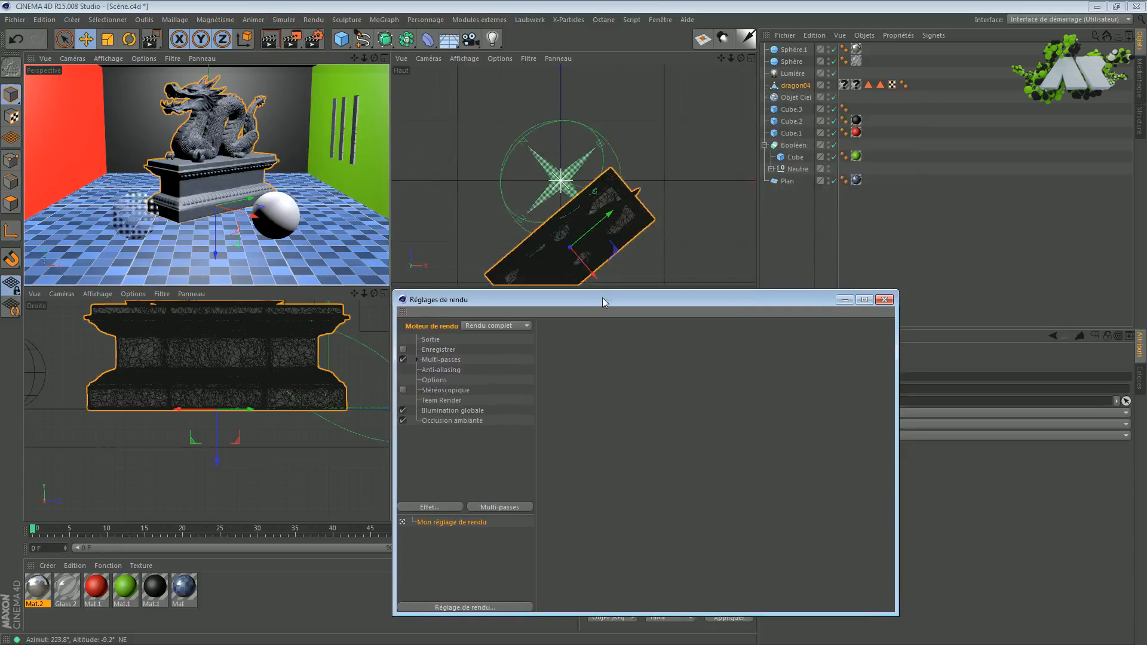